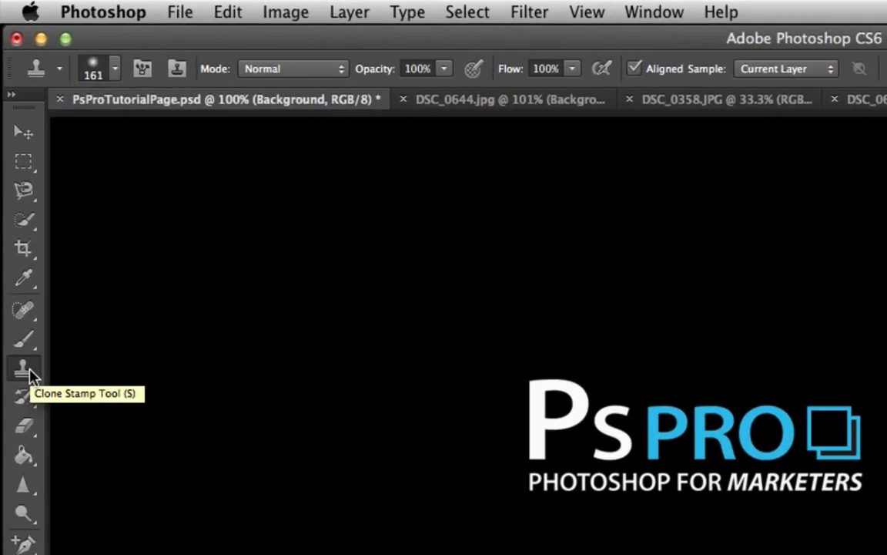
Step: Bring up the DSC_0644.jpg portrait and reduce the Clone Stamp brush size to 82 px
left_click(517, 103)
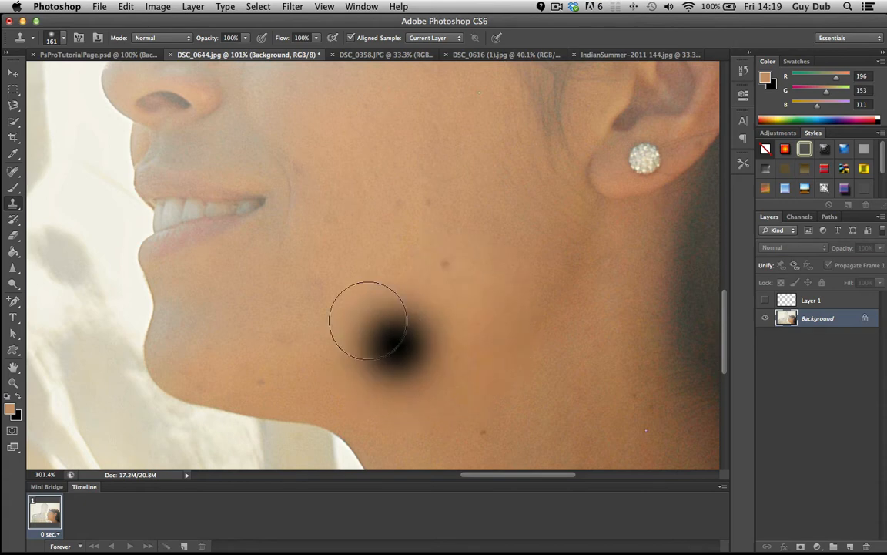
left_click(62, 43)
left_click(83, 76)
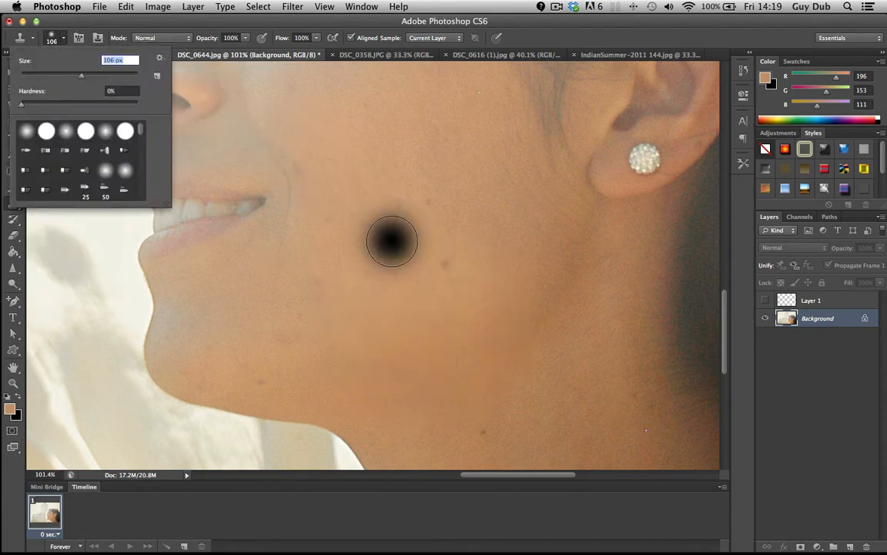
left_click(68, 75)
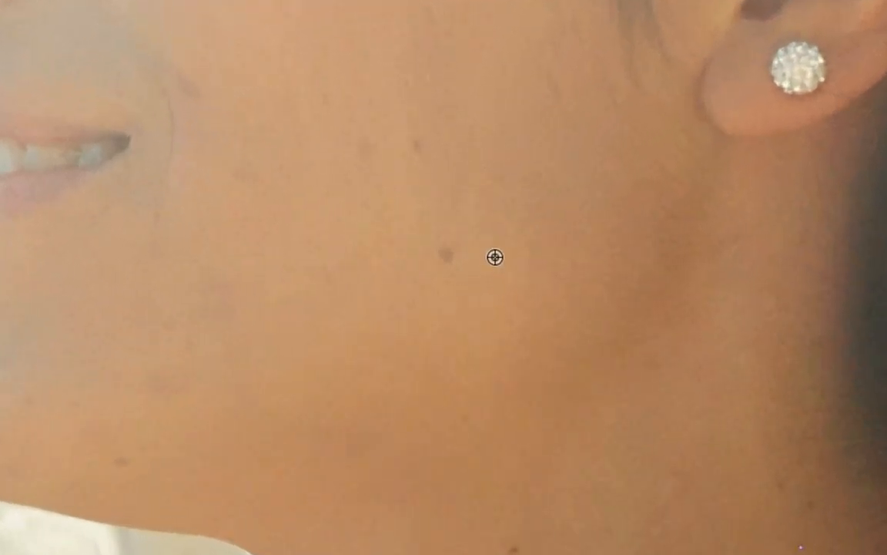
Step: Clone clean neighbouring skin over the dark mole in the middle of the woman's cheek
left_click(495, 256, "alt")
left_click(445, 259)
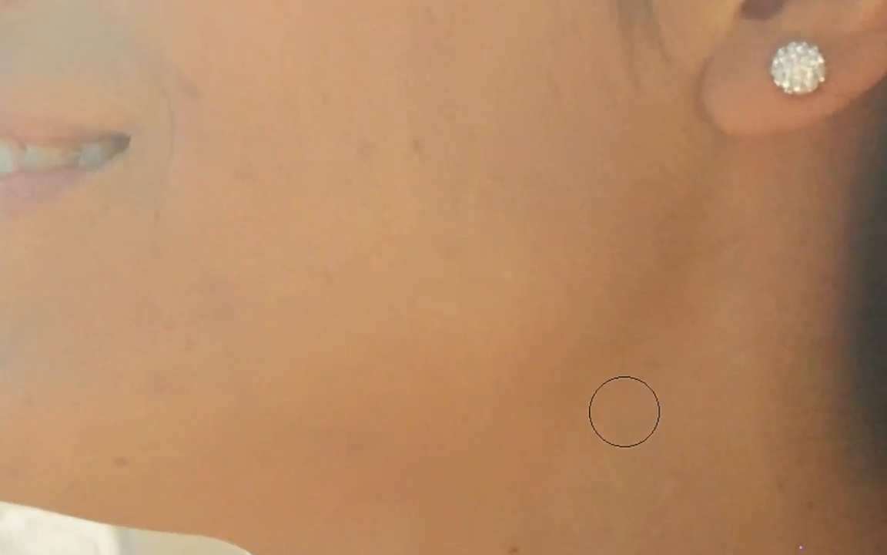
left_click(440, 113)
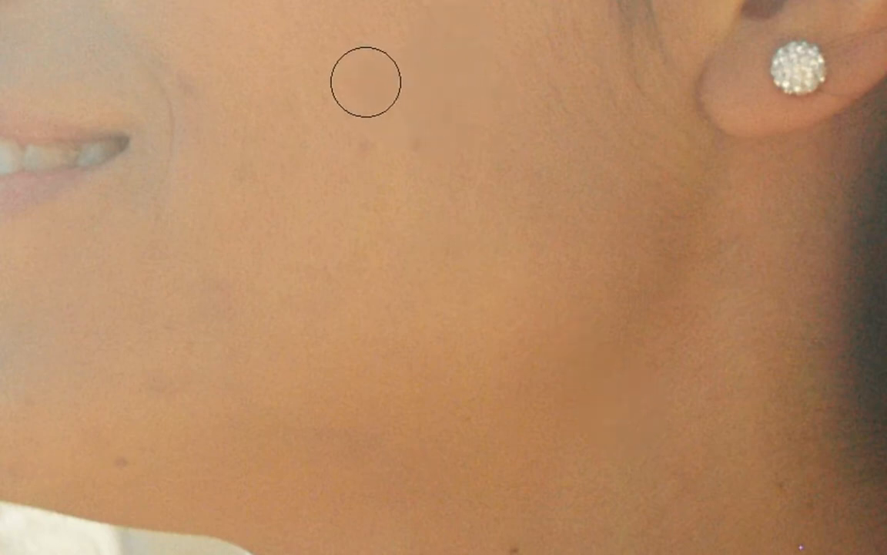
Step: Clone nearby clean skin over the mole on the underside of the chin and the one on the neck
left_click_drag(154, 474, 374, 402)
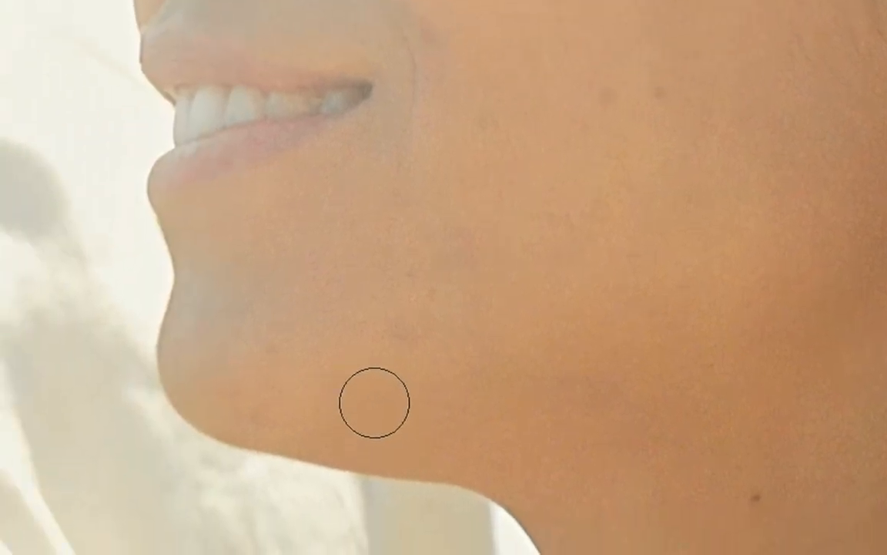
left_click(420, 413, "alt")
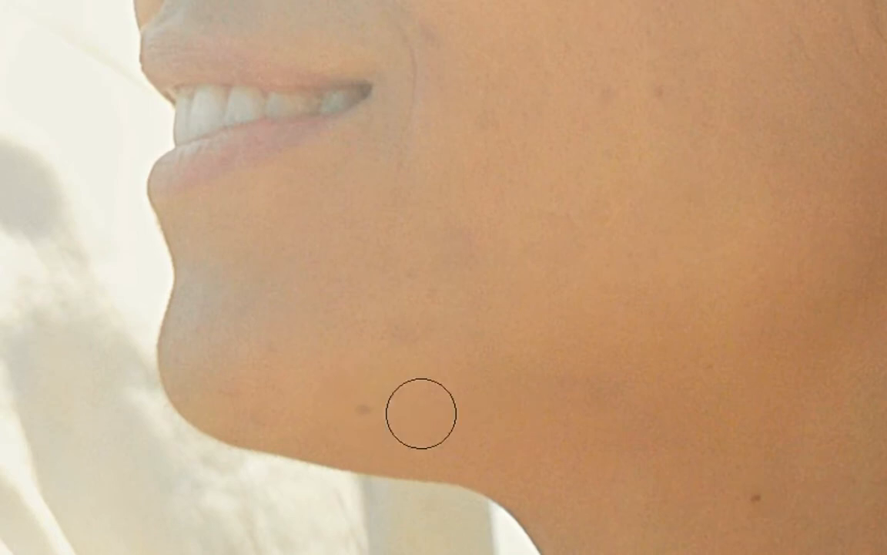
left_click(363, 413)
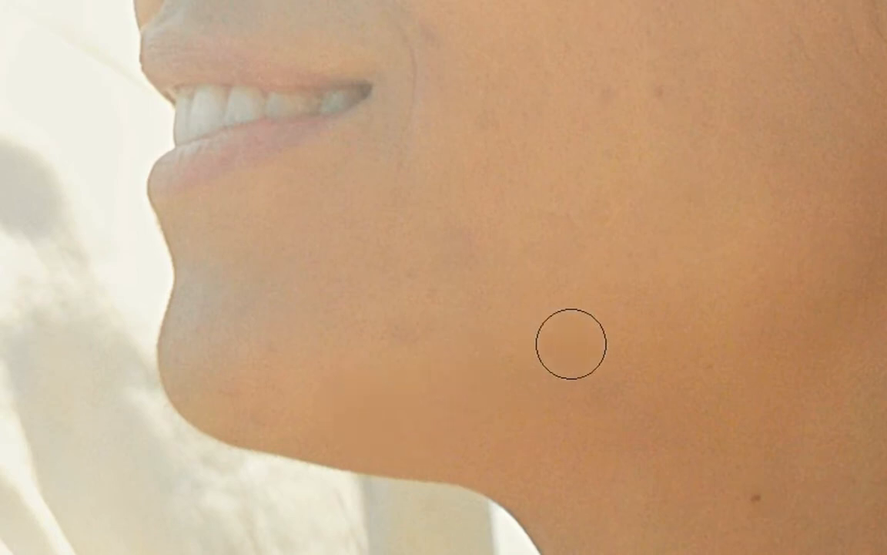
left_click(804, 486, "alt")
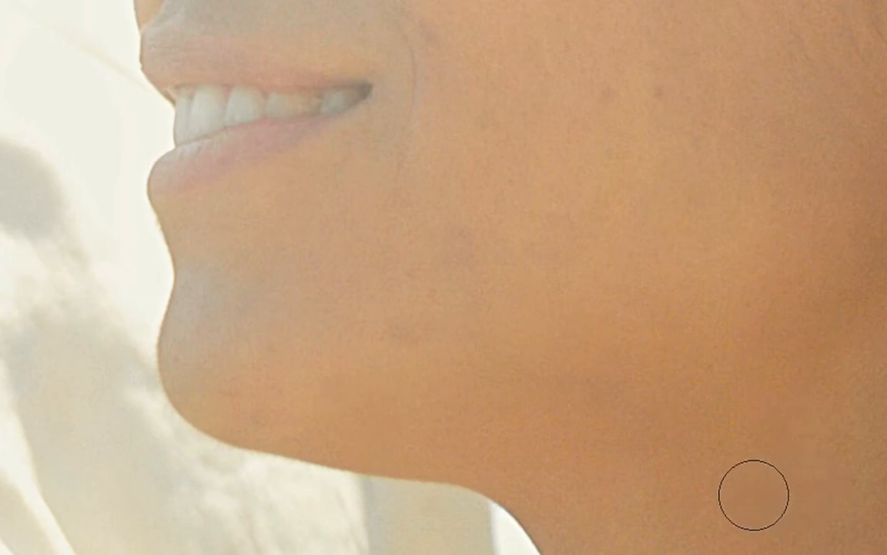
Step: Clone clean skin over the small spots on the upper cheek and the blemish beside the corner of the mouth
scroll(562, 254, "up", 3)
scroll(562, 253, "right", 3)
left_click(509, 180, "alt")
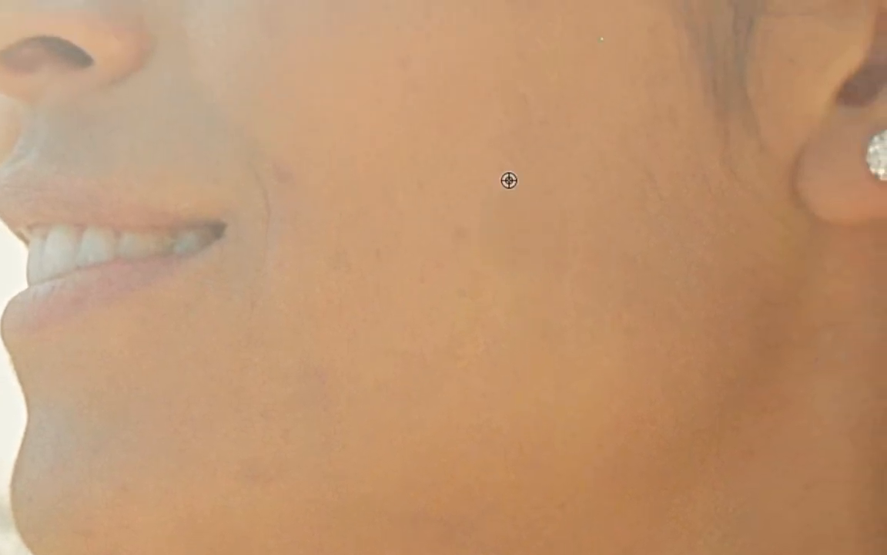
mouse_move(466, 213)
left_mouse_down()
mouse_move(465, 231)
mouse_move(461, 220)
left_mouse_up()
left_click(440, 76, "alt")
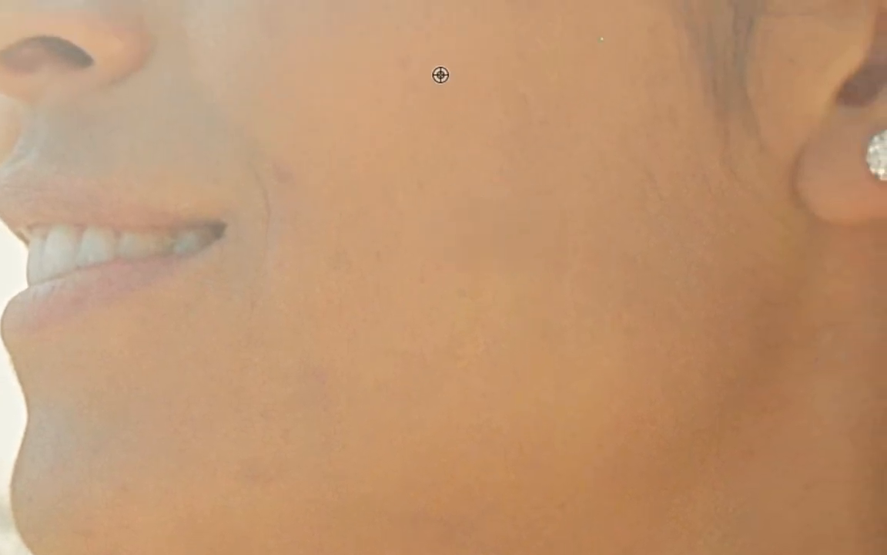
left_click(367, 180, "alt")
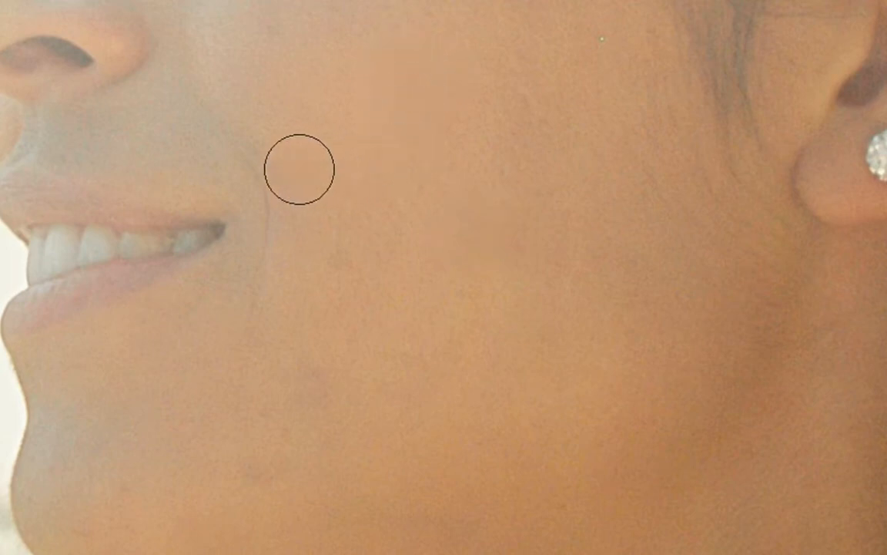
left_click(297, 167)
Step: Even out the lower cheek and jaw by cloning freshly sampled skin over the remaining faint spots
left_click(417, 293, "alt")
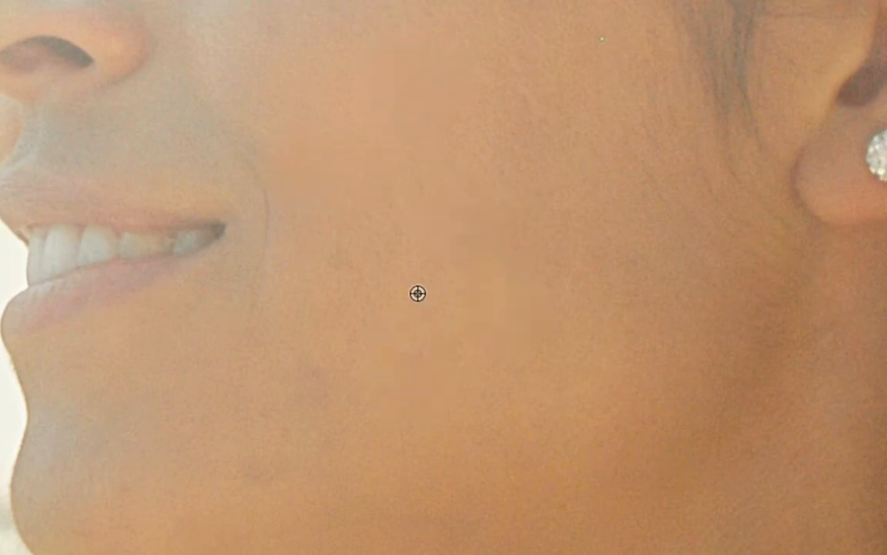
left_click(462, 313)
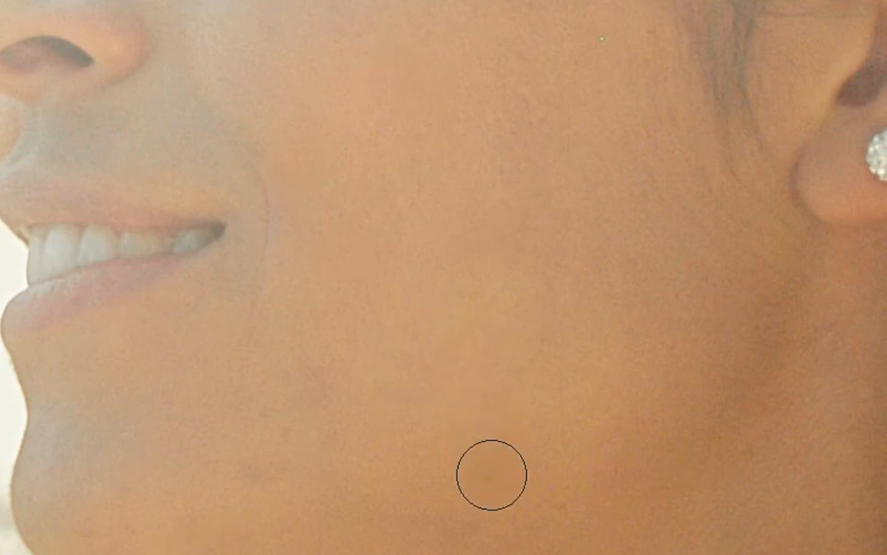
left_click(358, 429, "alt")
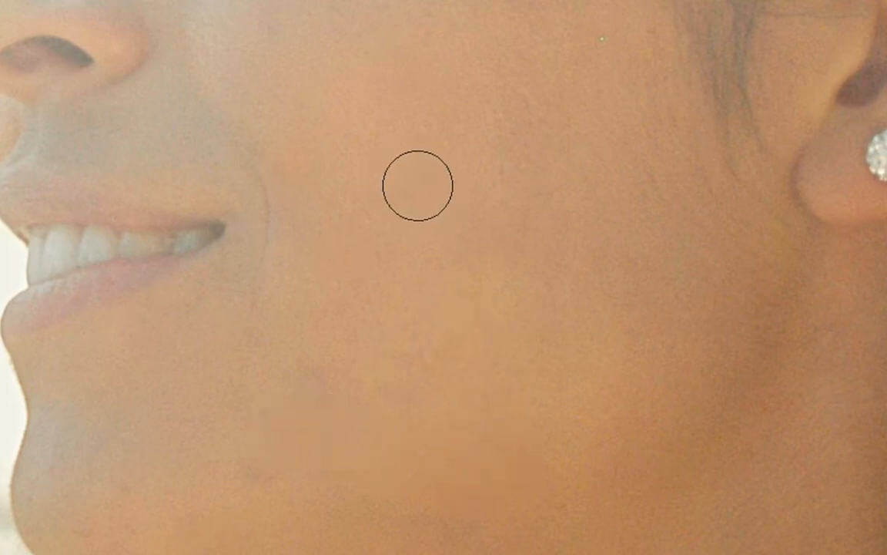
left_click(362, 331, "alt")
left_click(319, 381)
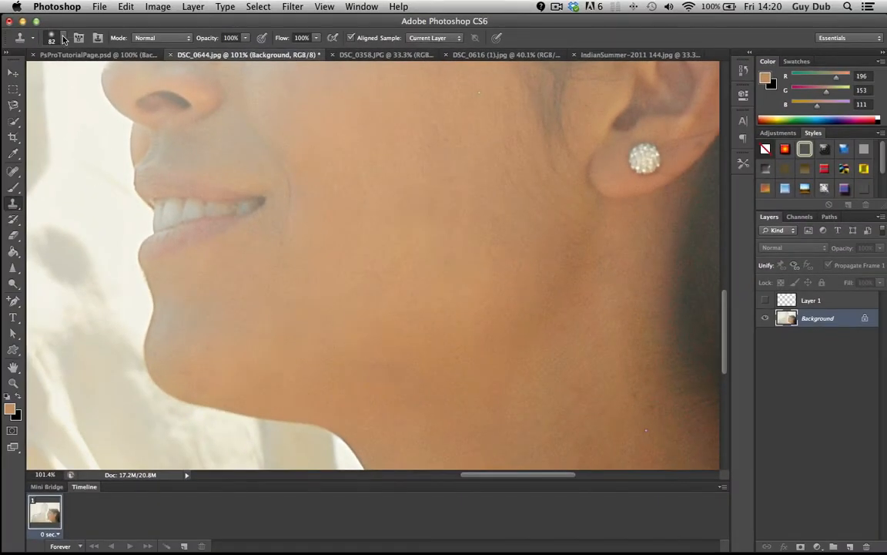
Step: Reduce the Clone Stamp brush to 57 px and clone clean skin over the small spots on the jaw and neck
left_click(64, 39)
left_click(54, 76)
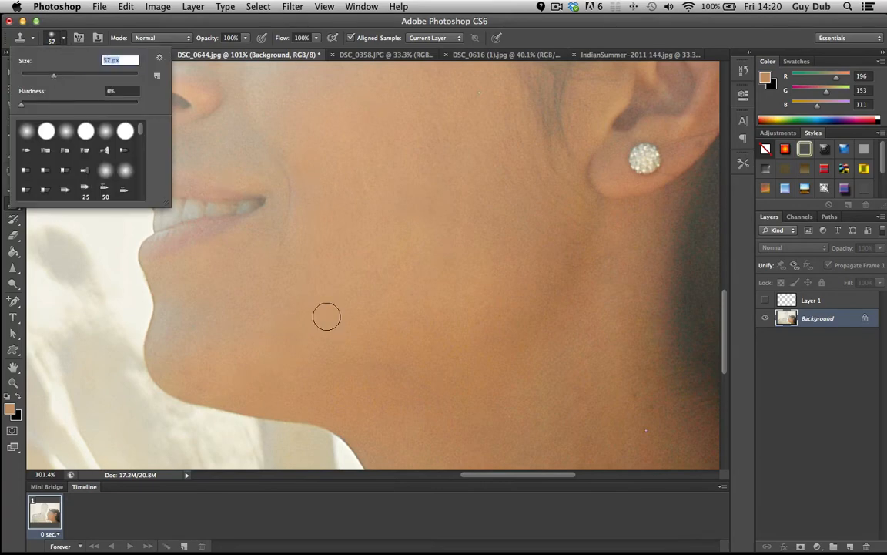
scroll(367, 332, "up", 3)
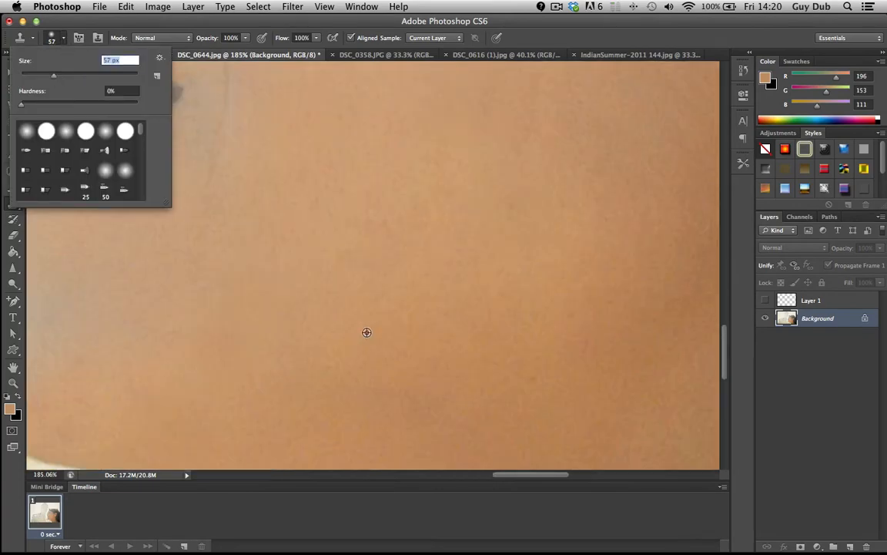
scroll(367, 332, "down", 2)
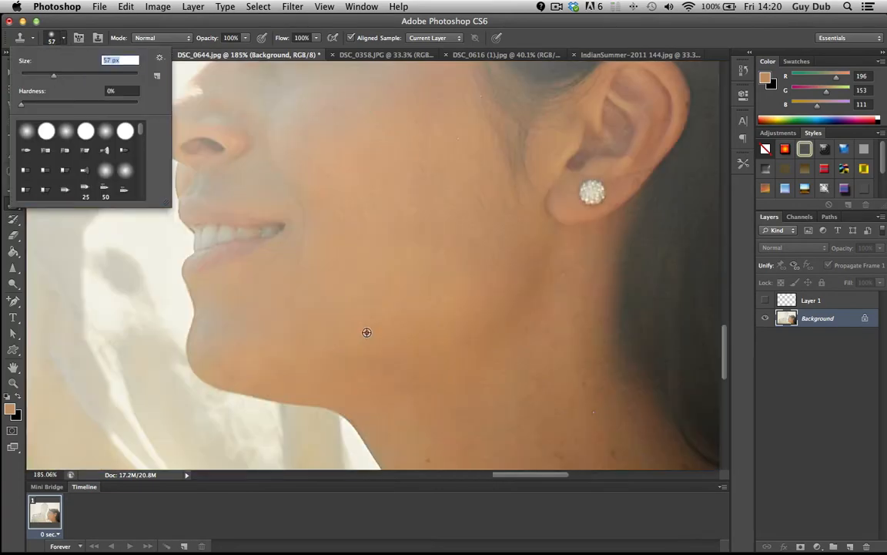
left_click(463, 343, "alt")
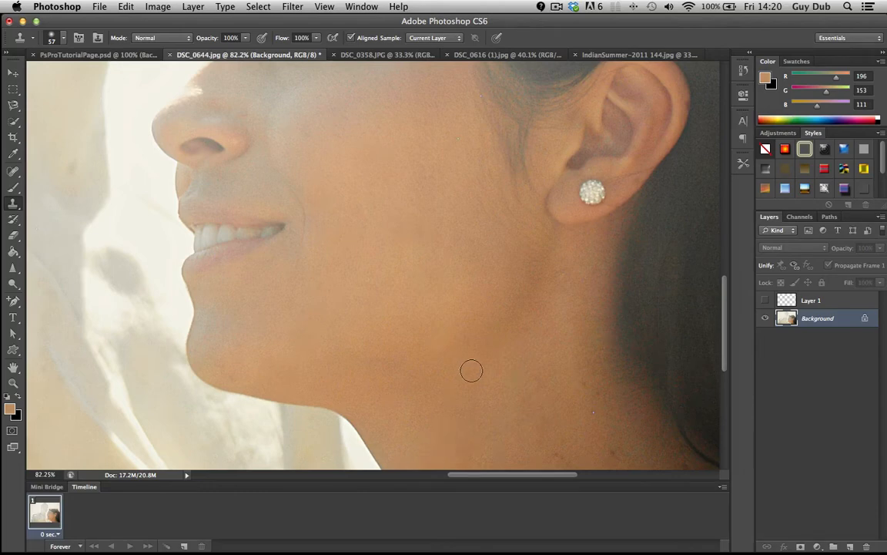
scroll(452, 347, "up", 2)
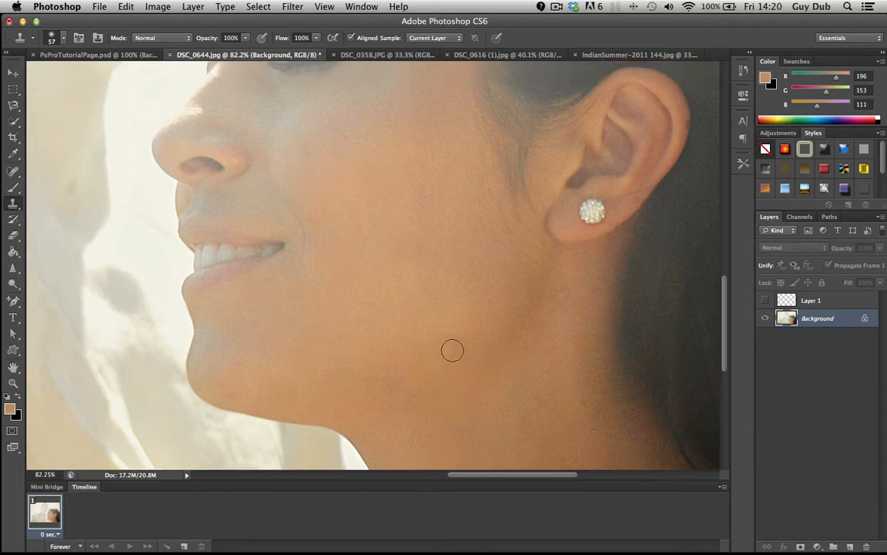
Step: Choose the hard round brush preset with 100% hardness and stamp a trial dab on the cheek
left_click(62, 39)
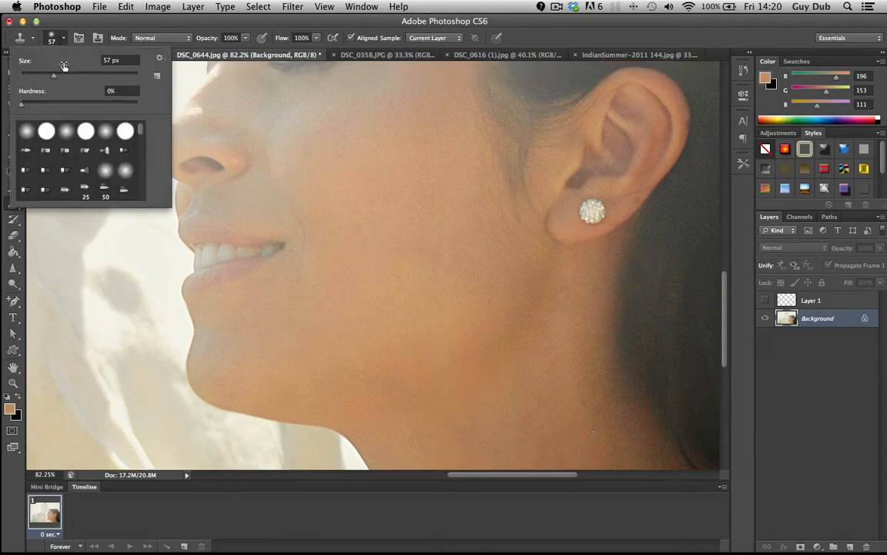
left_click(98, 136)
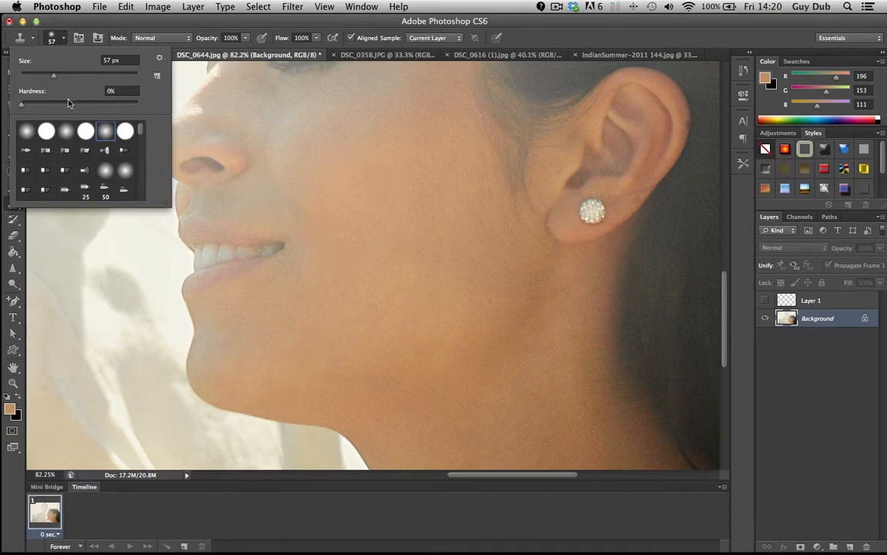
left_click(84, 133)
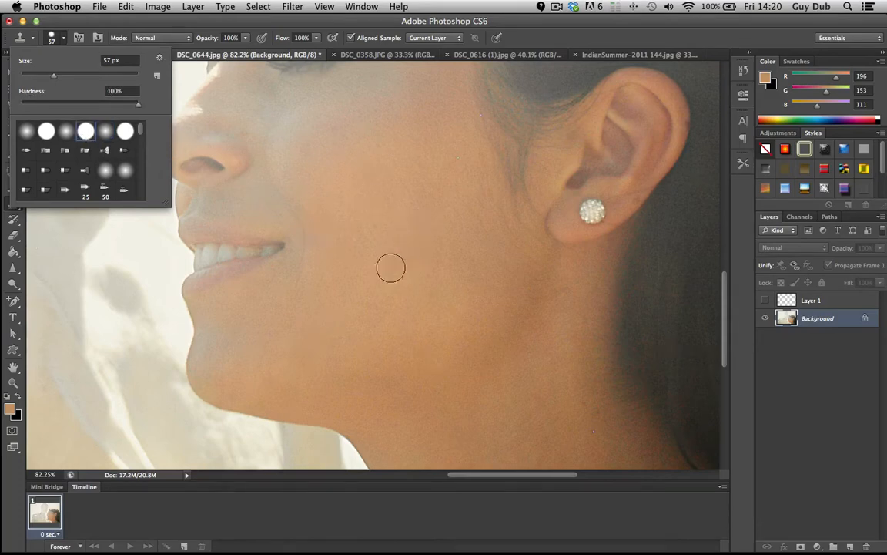
left_click(415, 287)
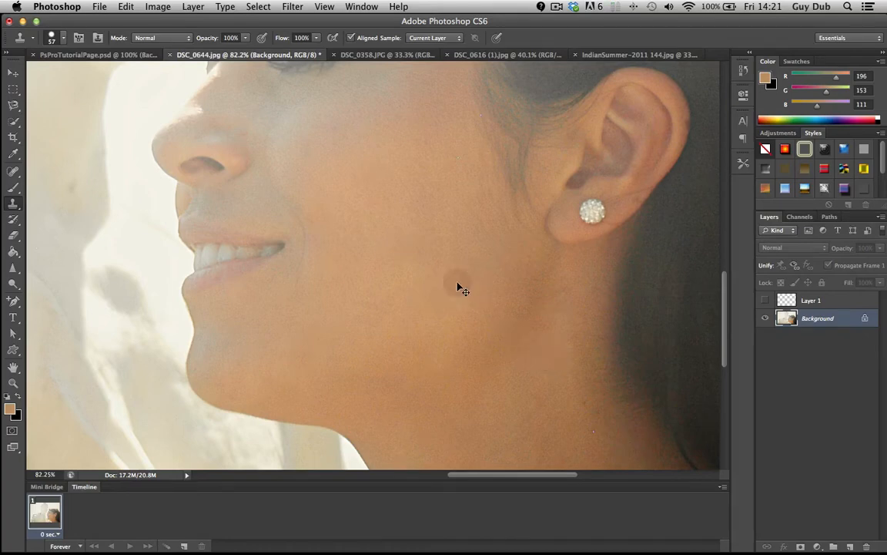
key("super+minus")
key("super+minus")
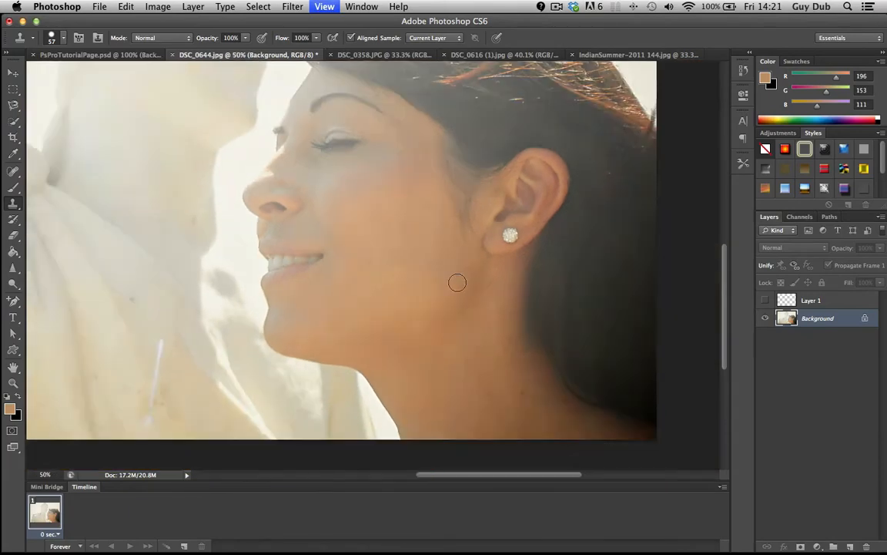
Step: Switch to the DSC_0358.JPG seagull photo and clone clean sky over the dark dust spot above the bird's head
left_click(354, 56)
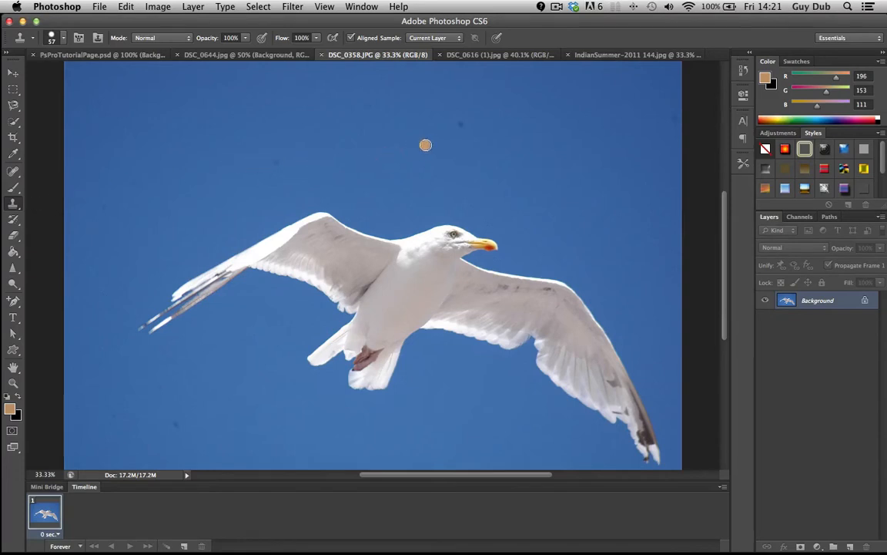
scroll(462, 139, "up", 5)
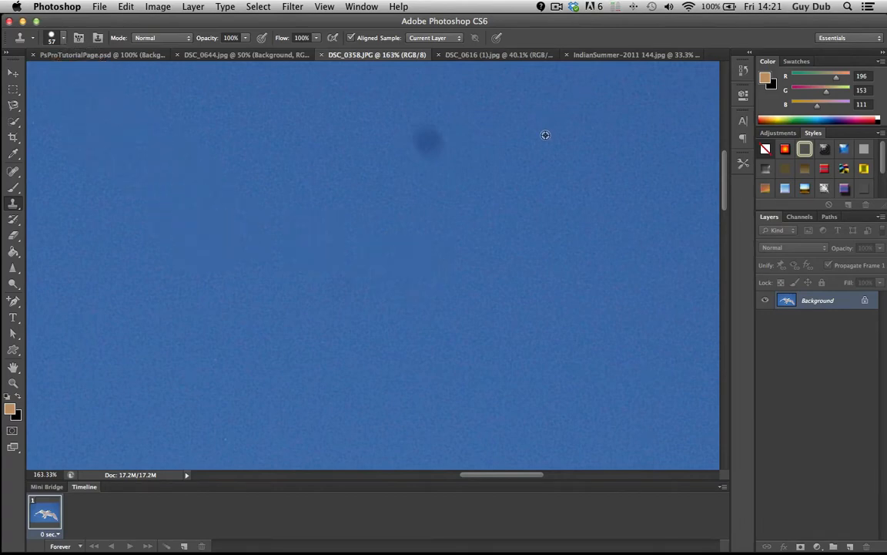
left_click(509, 139, "alt")
left_click(428, 141)
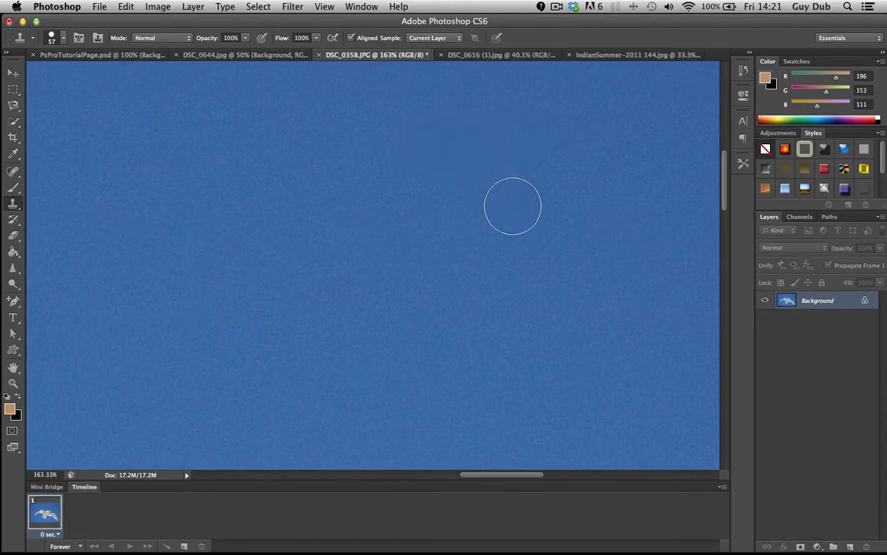
Step: Clone clean blue sky over the dust spots above the seagull's raised wing on the left of the photo
key("super+0")
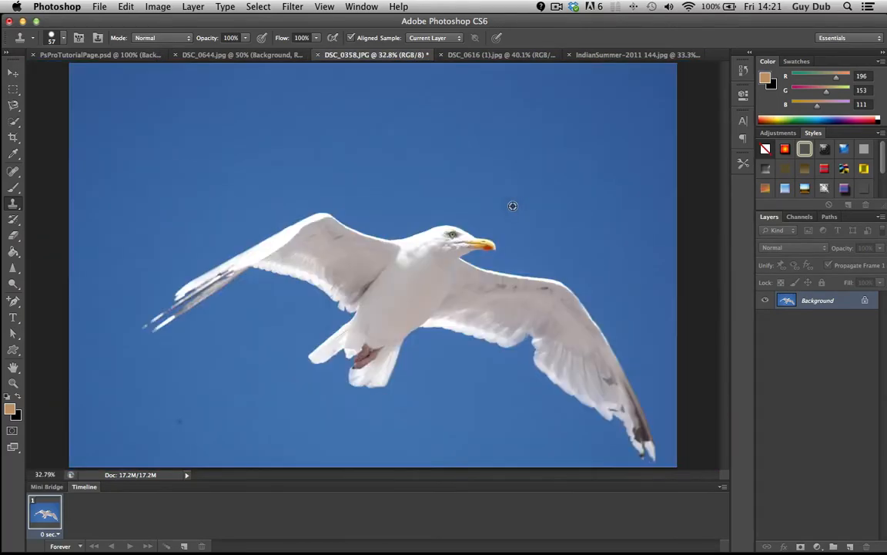
scroll(479, 201, "up", 5)
scroll(349, 212, "left", 5)
scroll(349, 212, "up", 2)
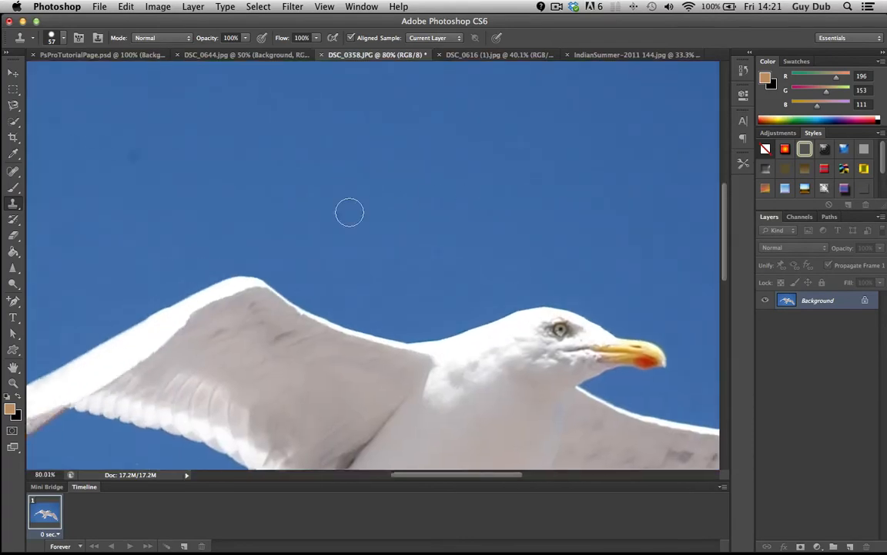
left_click(231, 192)
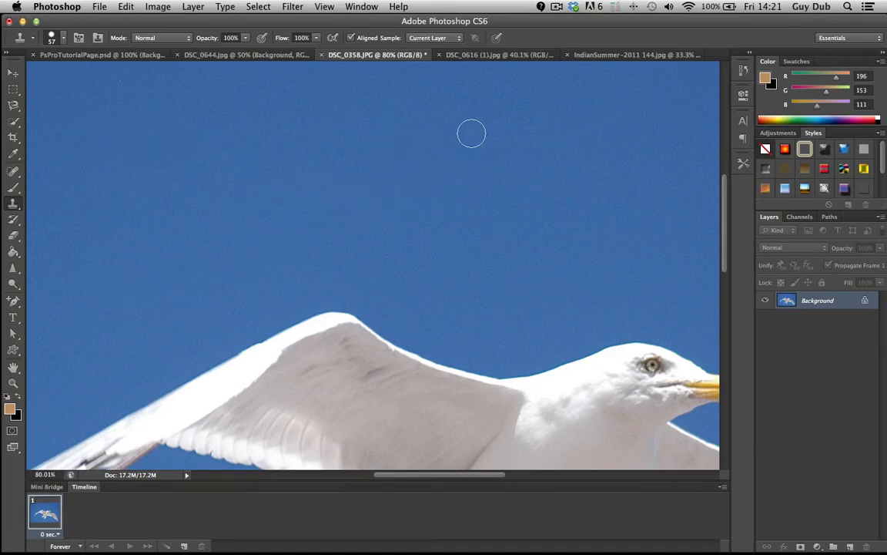
Step: Clone clean blue sky over the dark dust spot near the right edge of the seagull photo
scroll(309, 232, "up", 3)
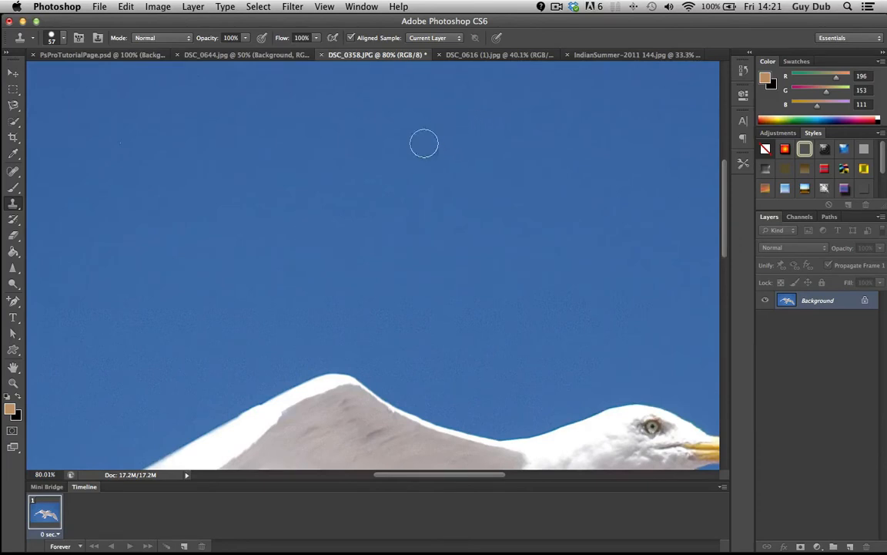
scroll(430, 153, "right", 10)
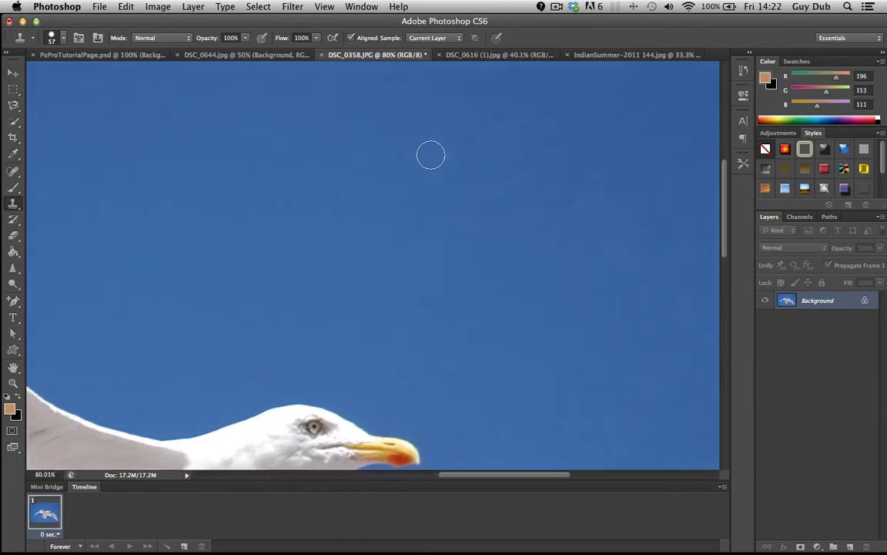
scroll(430, 152, "right", 6)
scroll(430, 153, "up", 1)
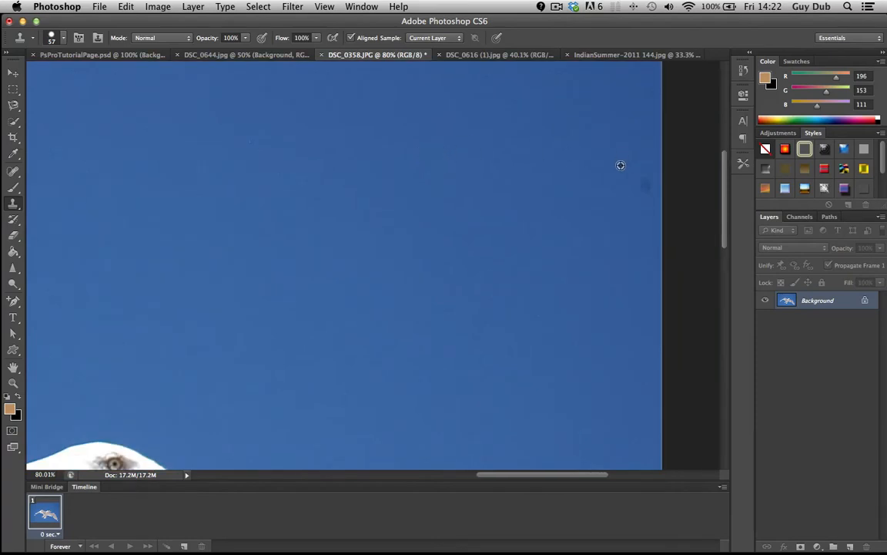
left_click(642, 147, "alt")
left_click(644, 184)
Step: Check the sky around the seagull's head and right wing for remaining dust spots and fit the whole photo in view
scroll(501, 280, "down", 5)
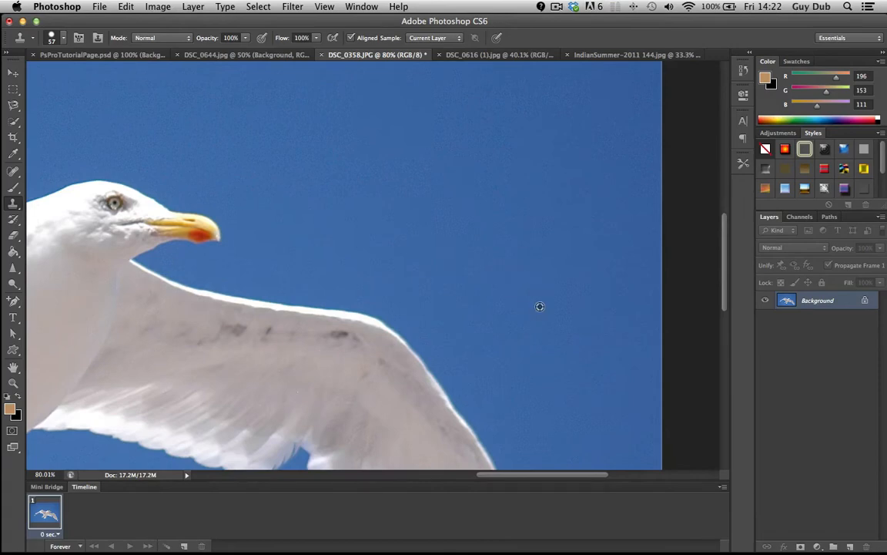
scroll(540, 307, "up", 1)
scroll(540, 306, "up", 5)
scroll(539, 306, "left", 4)
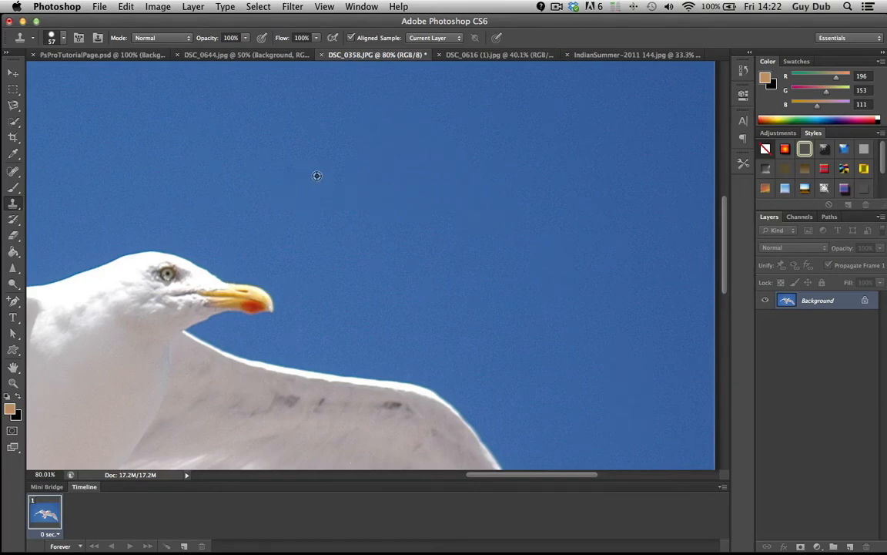
key("super+0")
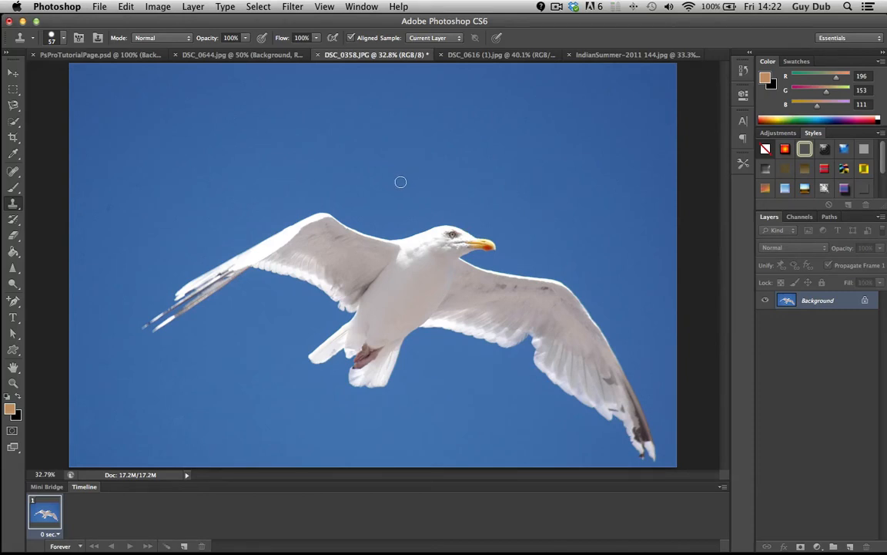
right_click(14, 204)
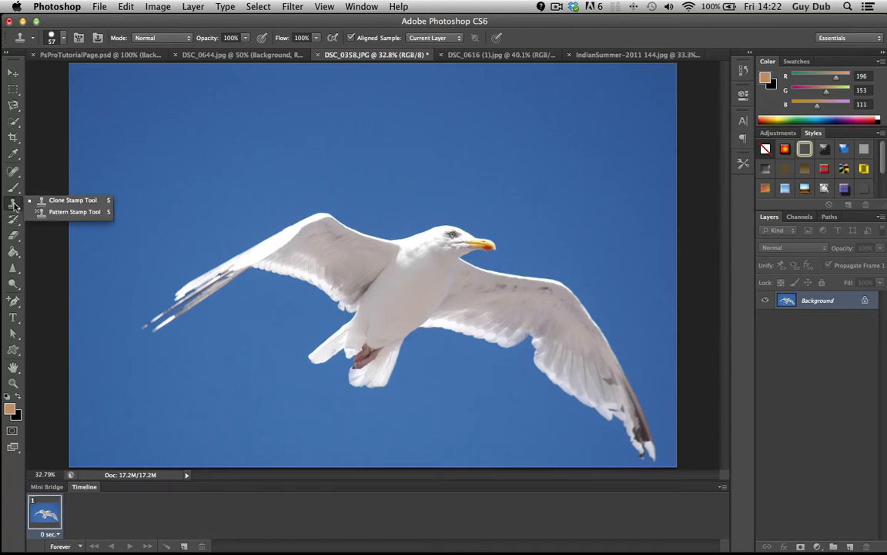
Step: Switch to the DSC_0616 (1).jpg beach photo and clone clean sand over the blue dab, nearby dark stones and faint marks
left_click(513, 55)
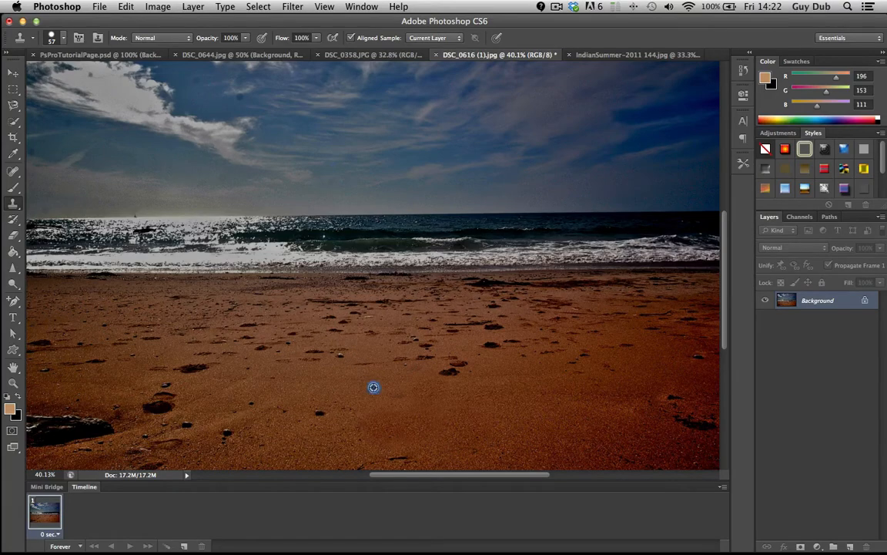
scroll(374, 387, "up", 3)
scroll(374, 387, "down", 5)
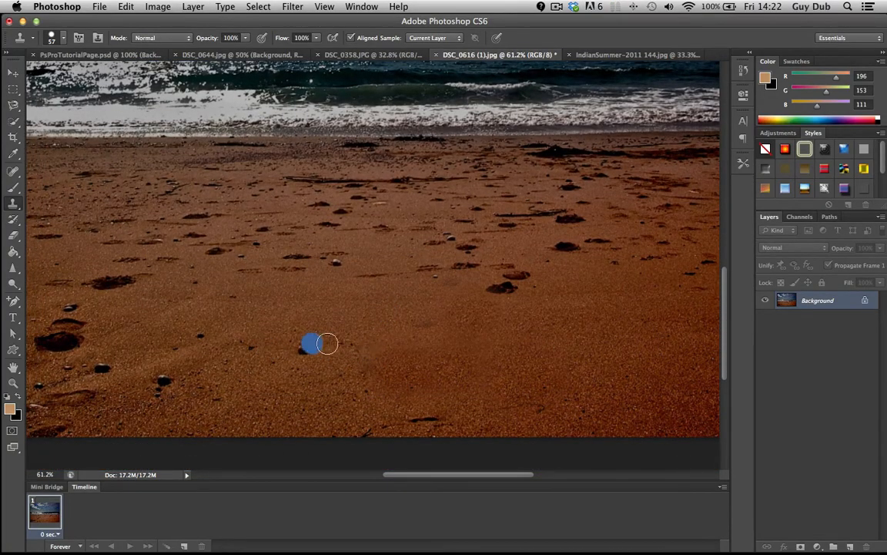
left_click(344, 355, "alt")
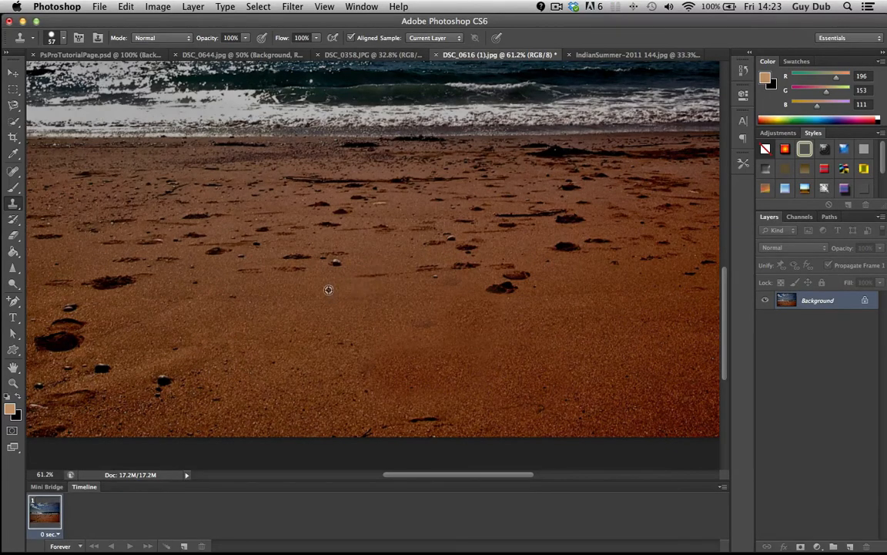
left_click_drag(348, 282, 392, 278)
Step: Clone clean sand over the small dark debris near the beach's right edge and the dark footprint in the middle
scroll(335, 351, "down", 3)
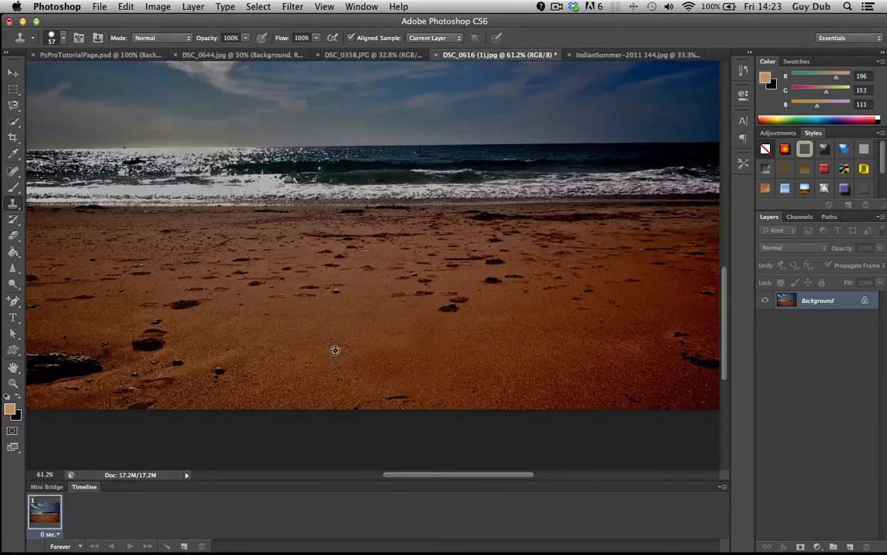
scroll(335, 351, "up", 5)
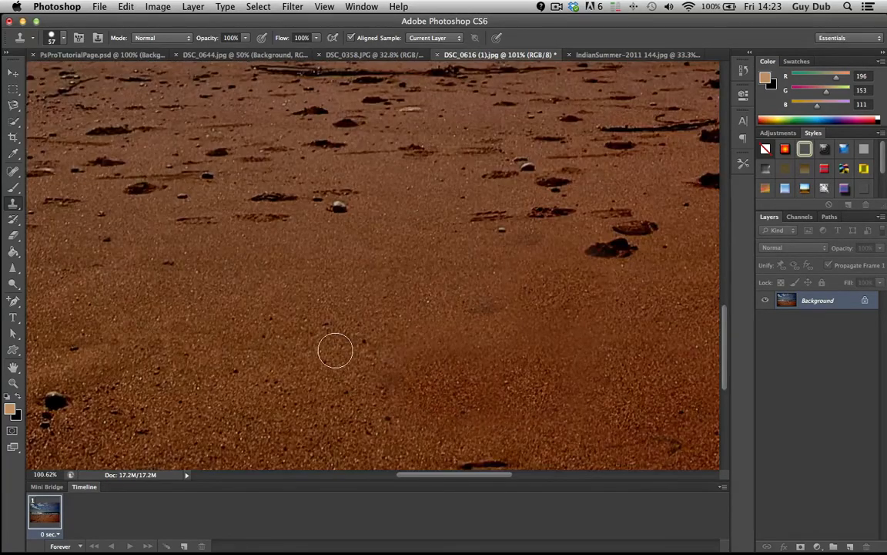
scroll(335, 351, "down", 5)
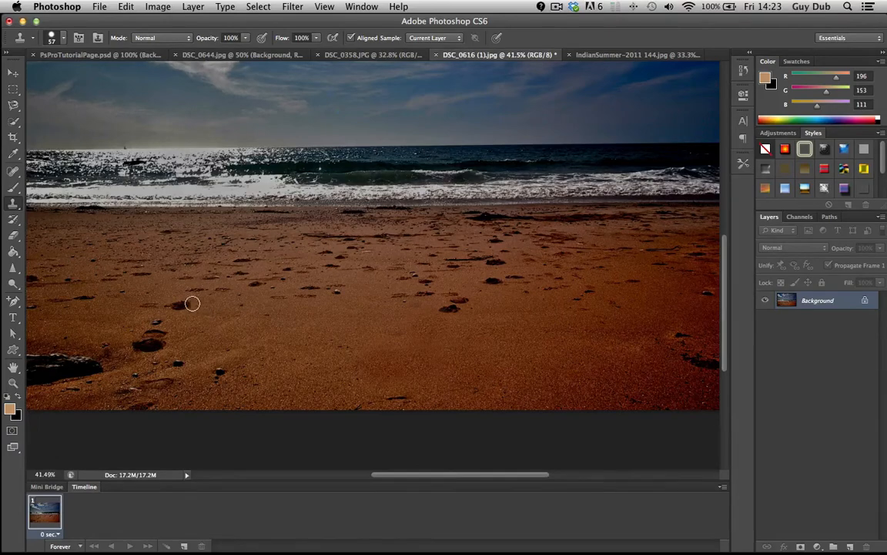
scroll(193, 304, "up", 5)
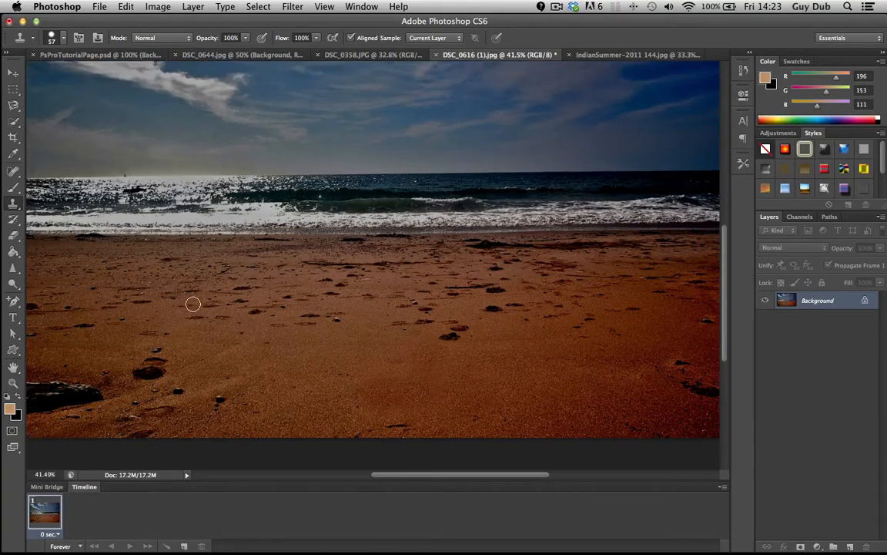
scroll(308, 430, "down", 1)
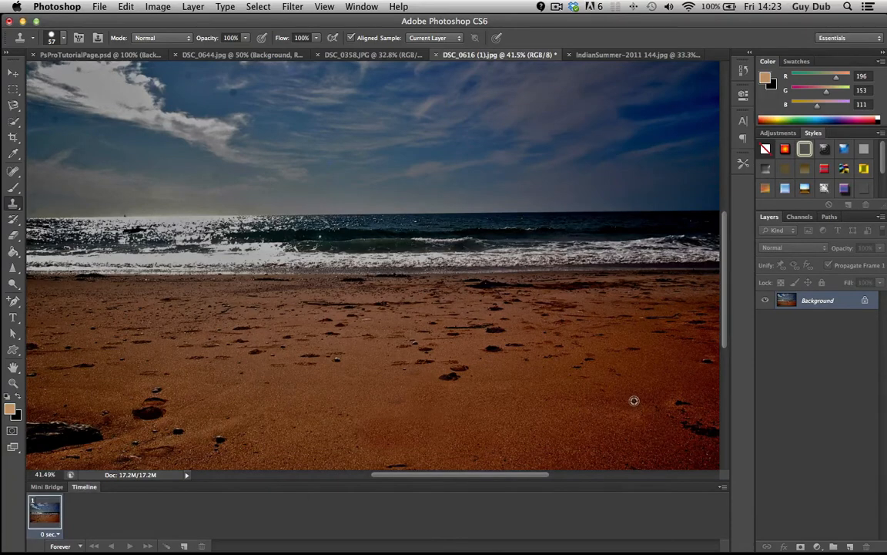
left_click_drag(675, 399, 682, 399)
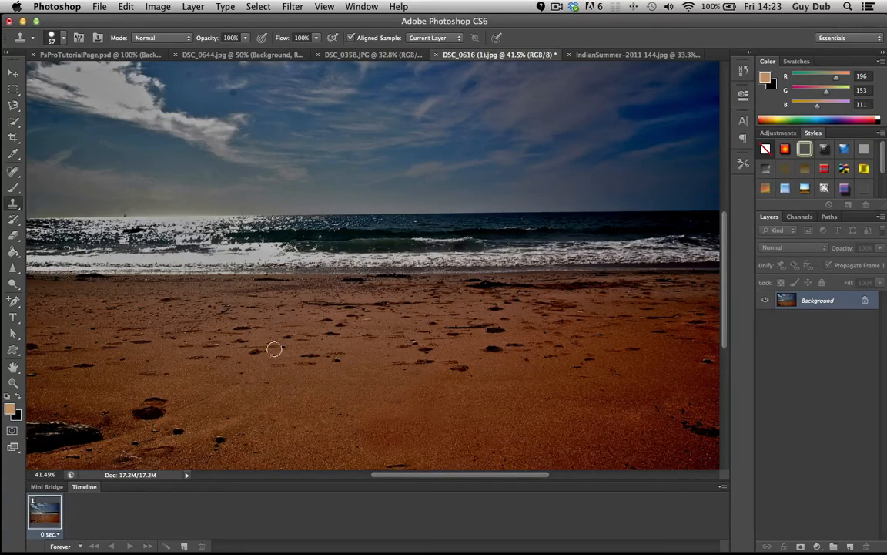
Step: Switch to the IndianSummer-2011 144.jpg photo and stamp over the round patches in the upper-right sky with the hard brush
left_click(612, 57)
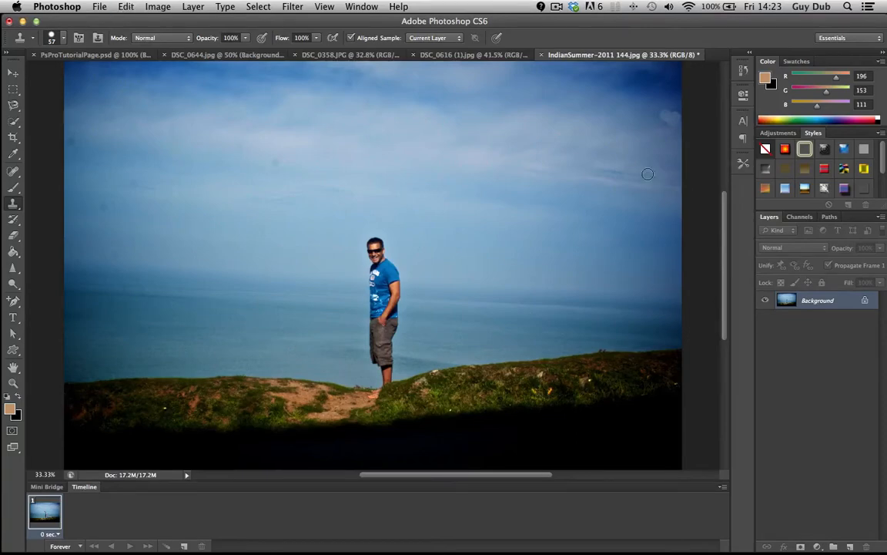
scroll(653, 178, "up", 5)
scroll(653, 176, "right", 3)
scroll(654, 176, "up", 3)
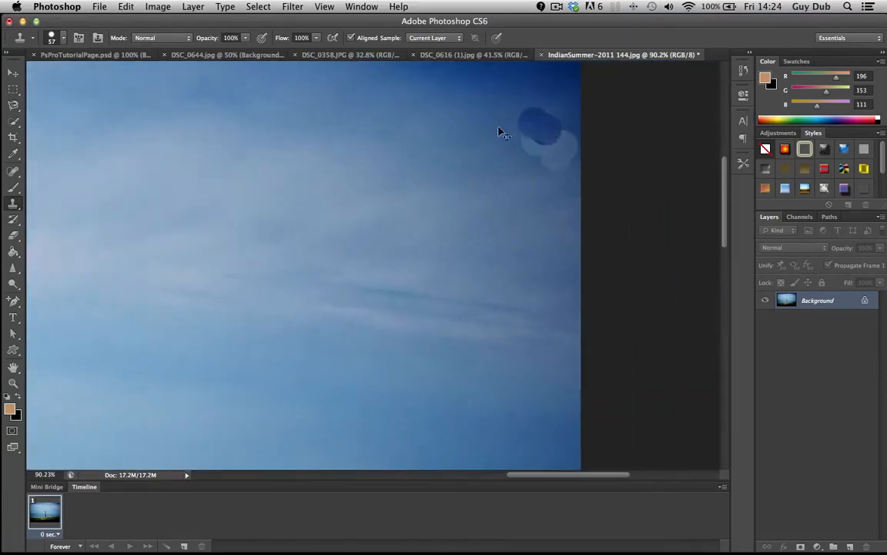
left_click_drag(536, 138, 560, 148)
Step: Choose the soft round brush at 57 px with 0% hardness and clone darker blue sky over the pale circles
left_click(53, 36)
left_click(107, 131)
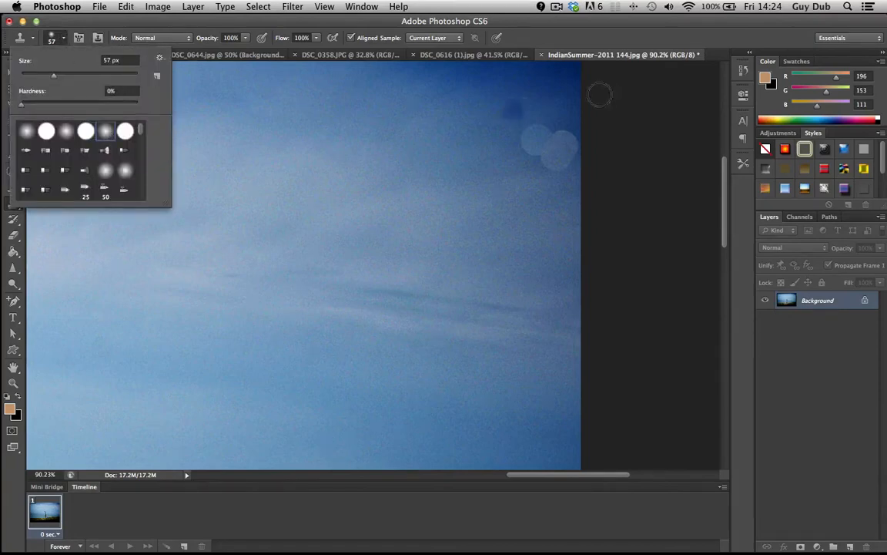
left_click(534, 105, "alt")
mouse_move(542, 131)
left_mouse_down()
mouse_move(566, 134)
mouse_move(566, 153)
mouse_move(556, 163)
mouse_move(531, 141)
mouse_move(566, 136)
mouse_move(566, 152)
mouse_move(529, 142)
mouse_move(541, 154)
left_mouse_up()
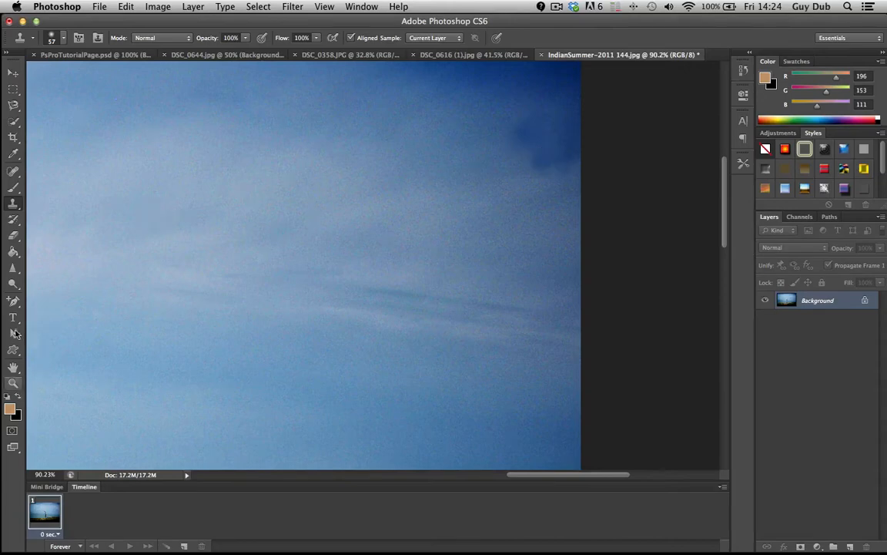
Step: Enlarge the soft brush to 167 px and clone the standing man, from head to feet, to the left of the original
scroll(210, 250, "down", 3)
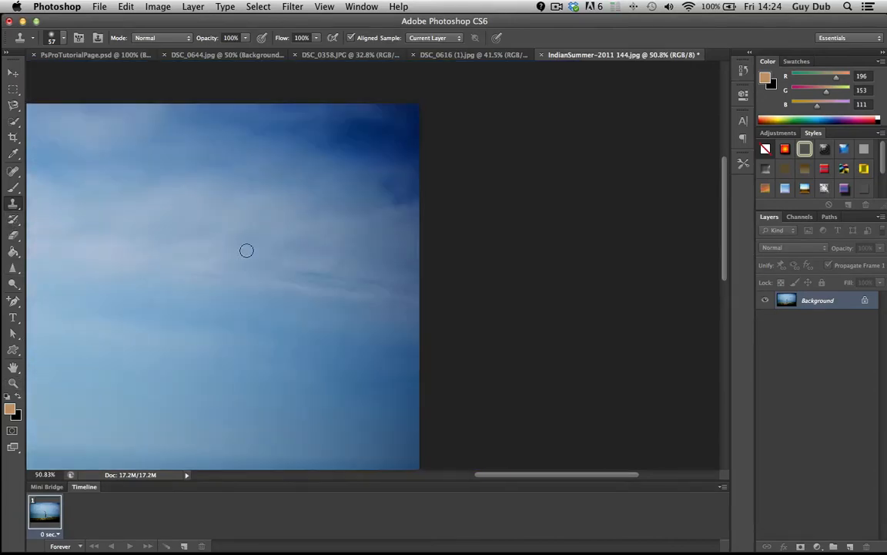
scroll(247, 250, "left", 5)
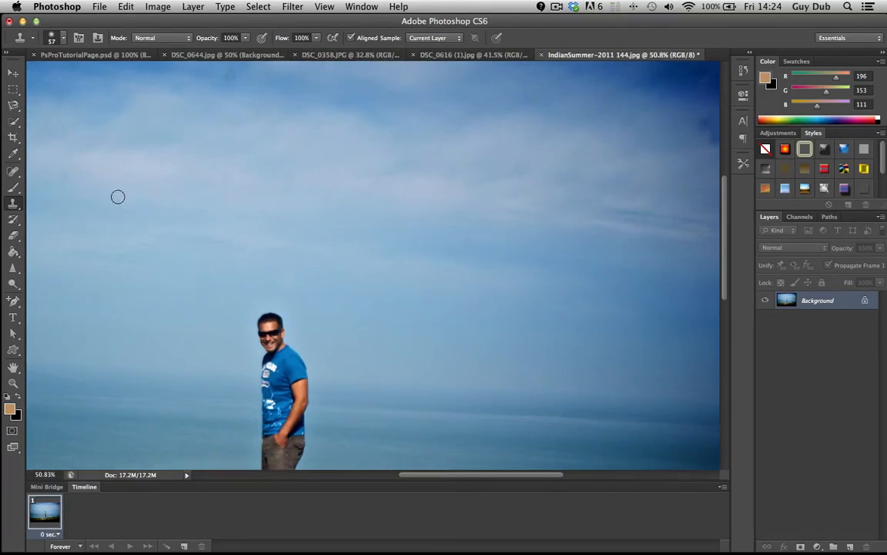
scroll(234, 221, "down", 5)
scroll(235, 220, "left", 3)
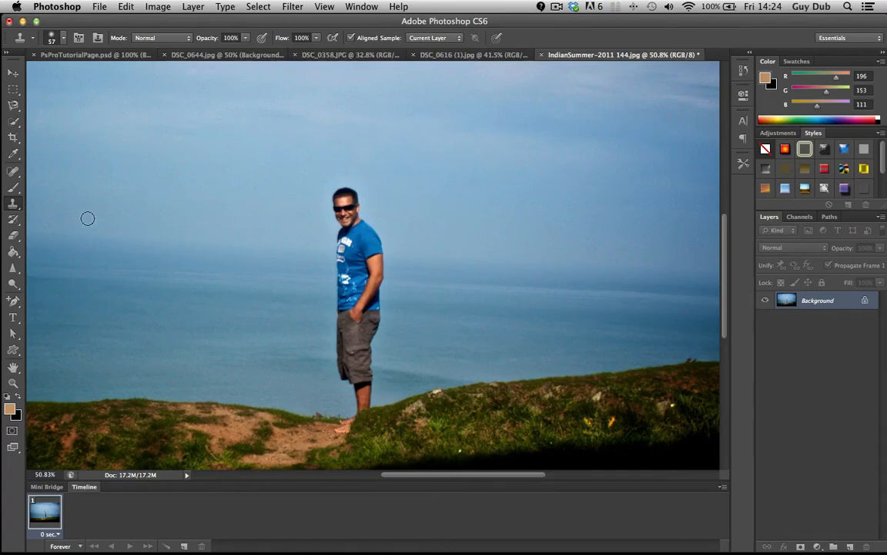
left_click(65, 41)
left_click(73, 75)
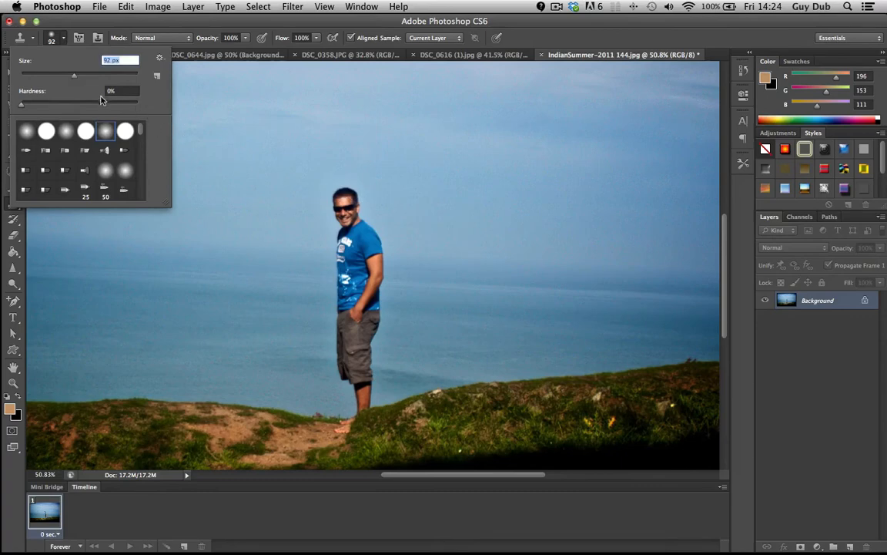
left_click(99, 75)
left_click(343, 209, "alt")
left_click(219, 212)
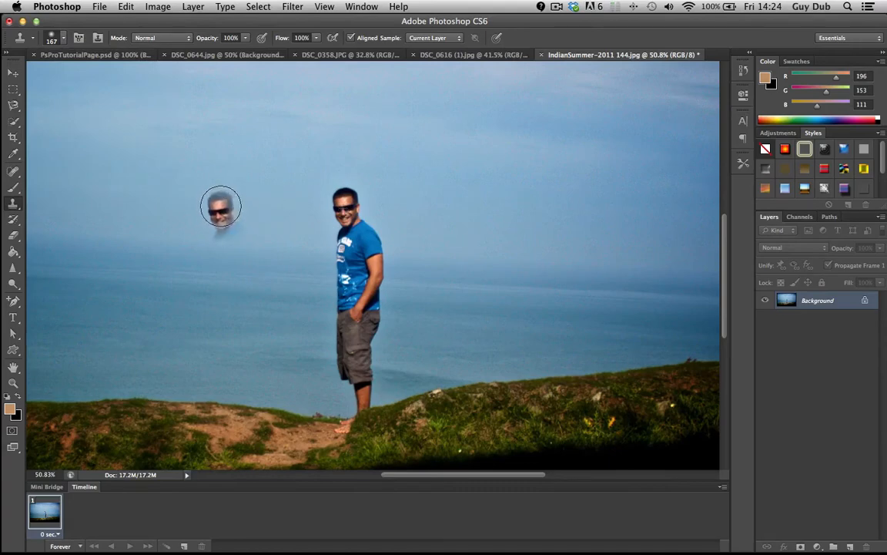
mouse_move(221, 206)
left_mouse_down()
mouse_move(235, 249)
mouse_move(213, 253)
mouse_move(221, 302)
mouse_move(208, 293)
mouse_move(227, 247)
mouse_move(239, 250)
mouse_move(235, 308)
mouse_move(212, 358)
mouse_move(228, 395)
mouse_move(204, 370)
mouse_move(202, 385)
mouse_move(218, 423)
mouse_move(142, 379)
left_mouse_up()
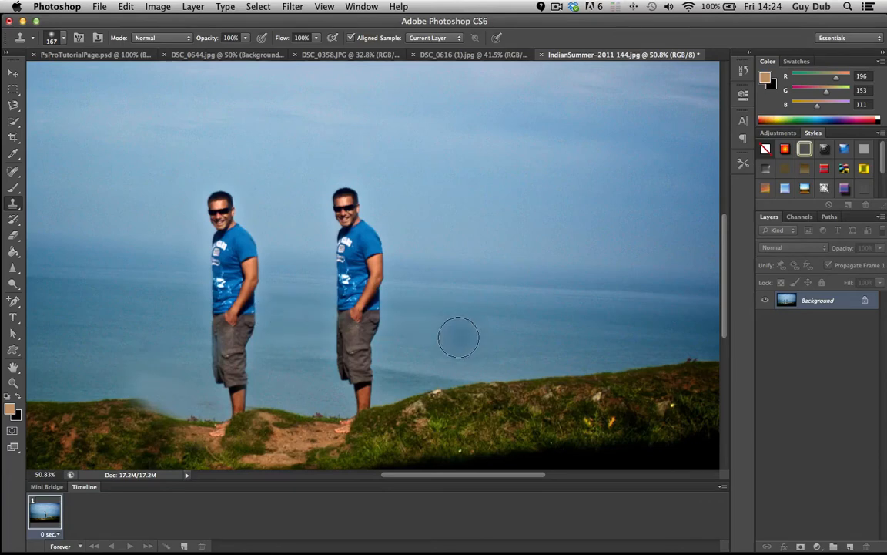
Step: Try to clone sky over the original man on the right and undo the stroke
scroll(458, 338, "down", 2)
scroll(458, 337, "right", 5)
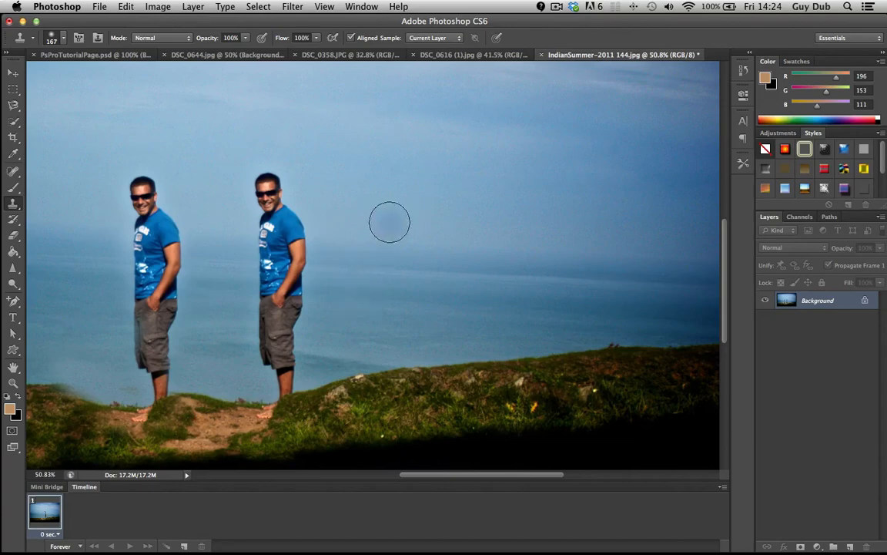
left_click(345, 192, "alt")
mouse_move(289, 183)
left_mouse_down()
mouse_move(252, 186)
mouse_move(286, 186)
mouse_move(267, 190)
mouse_move(259, 177)
mouse_move(262, 221)
mouse_move(291, 230)
mouse_move(294, 219)
mouse_move(268, 226)
mouse_move(267, 235)
mouse_move(309, 247)
mouse_move(268, 246)
mouse_move(277, 269)
mouse_move(263, 276)
mouse_move(281, 288)
mouse_move(274, 295)
mouse_move(361, 316)
left_mouse_up()
key("super+z")
Step: Clone sky and sea over the original man on the right, covering him from head to shorts
left_click(502, 199, "alt")
mouse_move(428, 307)
left_mouse_down()
mouse_move(308, 325)
mouse_move(265, 319)
mouse_move(296, 315)
mouse_move(276, 314)
mouse_move(291, 335)
mouse_move(265, 338)
mouse_move(303, 336)
mouse_move(304, 283)
mouse_move(252, 329)
mouse_move(252, 281)
mouse_move(283, 283)
mouse_move(339, 339)
mouse_move(341, 356)
mouse_move(262, 355)
mouse_move(295, 356)
mouse_move(279, 356)
mouse_move(304, 329)
left_mouse_up()
left_click(441, 323, "alt")
left_click(267, 339)
Step: Clone nearby sky and horizon haze over the smudged traces left where the original man stood
left_click(362, 208, "alt")
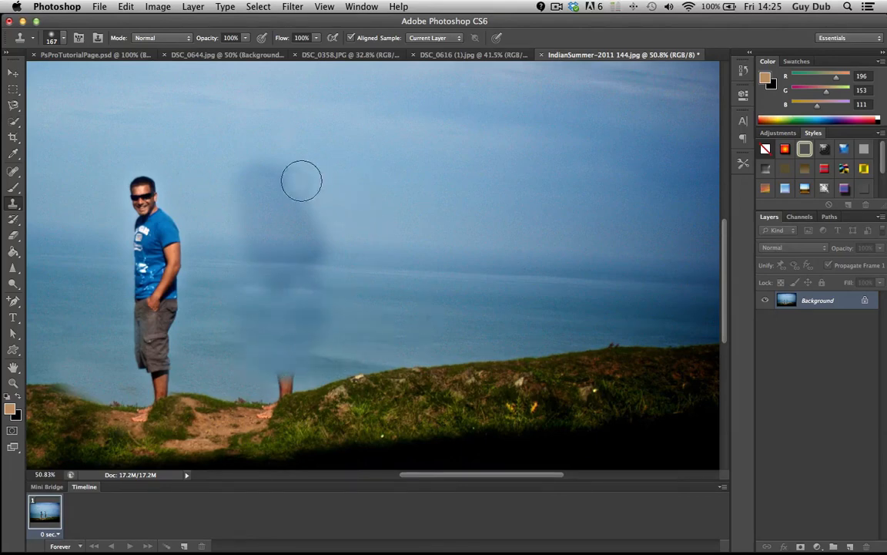
left_click_drag(302, 180, 273, 181)
left_click(382, 212, "alt")
mouse_move(327, 209)
left_mouse_down()
mouse_move(252, 198)
mouse_move(271, 171)
mouse_move(286, 171)
mouse_move(235, 198)
mouse_move(250, 210)
mouse_move(322, 221)
left_mouse_up()
left_click(388, 219, "alt")
left_click(208, 144, "alt")
left_click(434, 197, "alt")
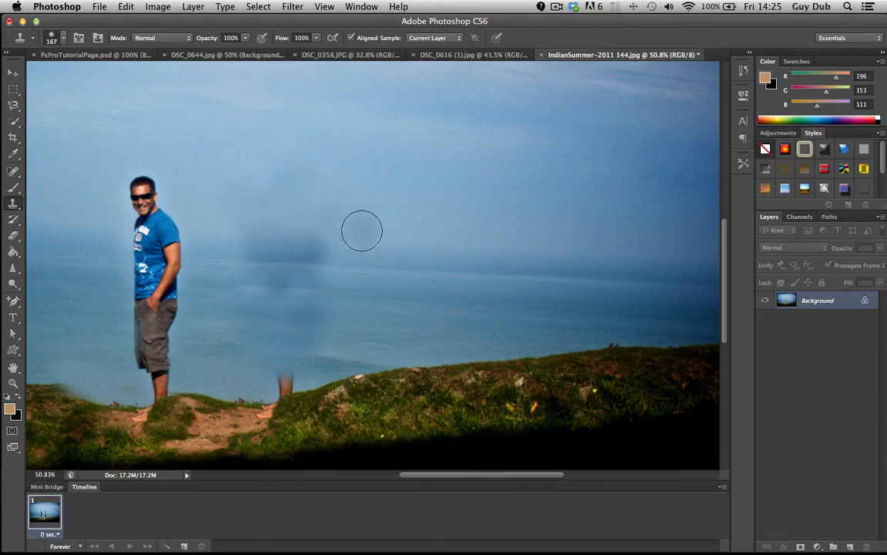
left_click(398, 257, "alt")
left_click_drag(319, 255, 279, 255)
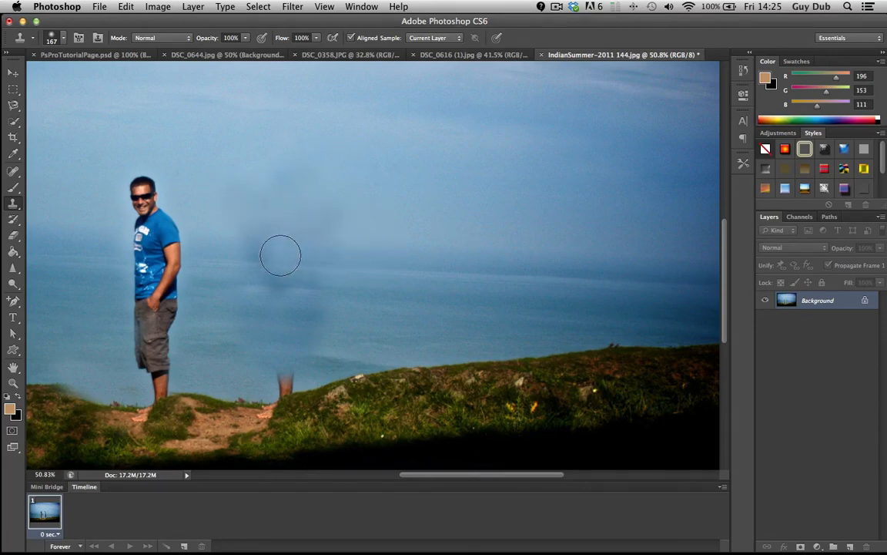
scroll(224, 325, "down", 3)
scroll(225, 323, "left", 2)
scroll(223, 323, "left", 3)
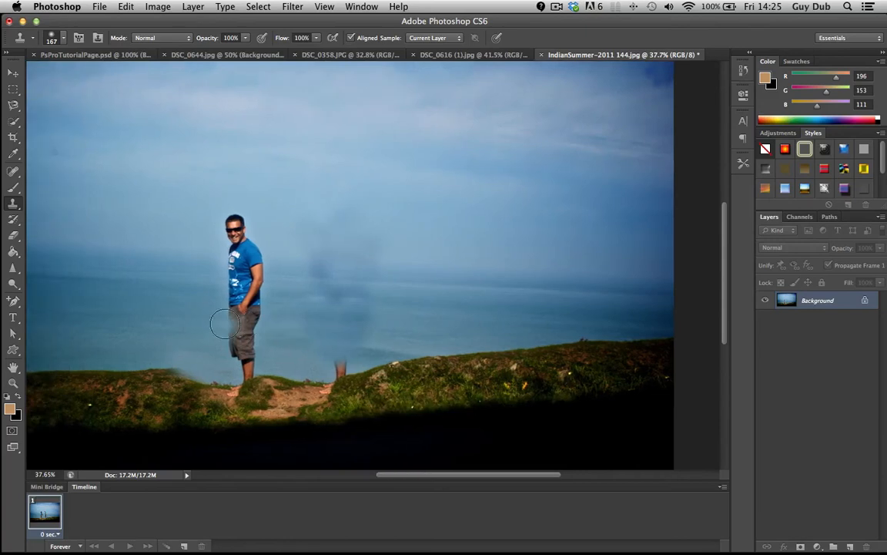
scroll(232, 320, "up", 2)
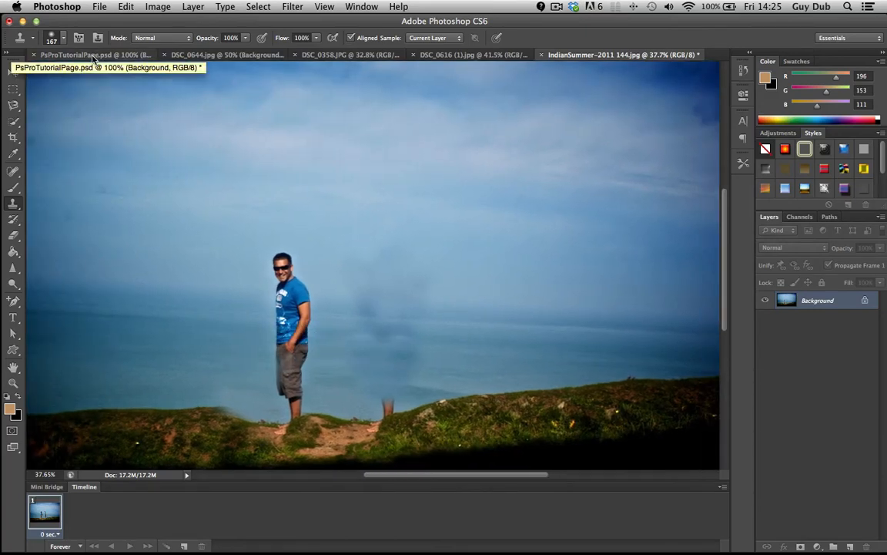
Step: Switch to the Pattern Stamp tool and back to the Clone Stamp tool
right_click(16, 205)
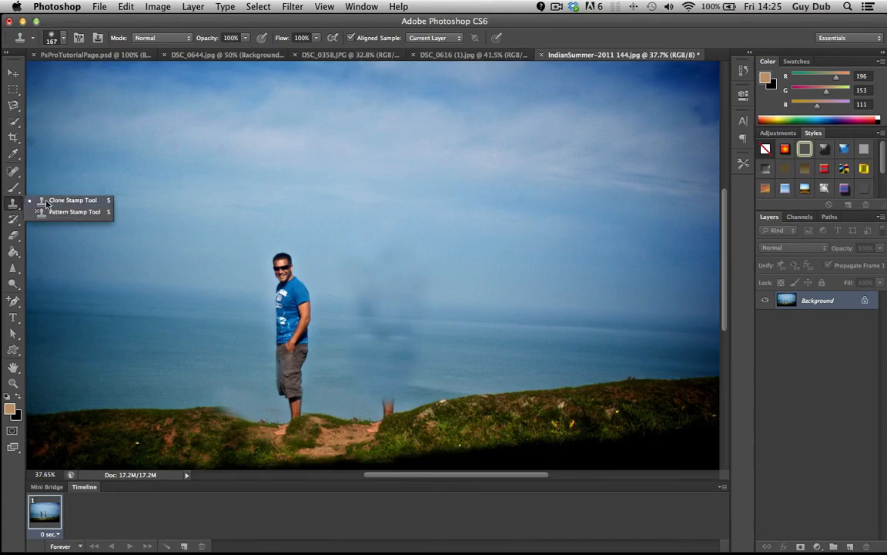
left_click(46, 202)
right_click(13, 203)
left_click(61, 213)
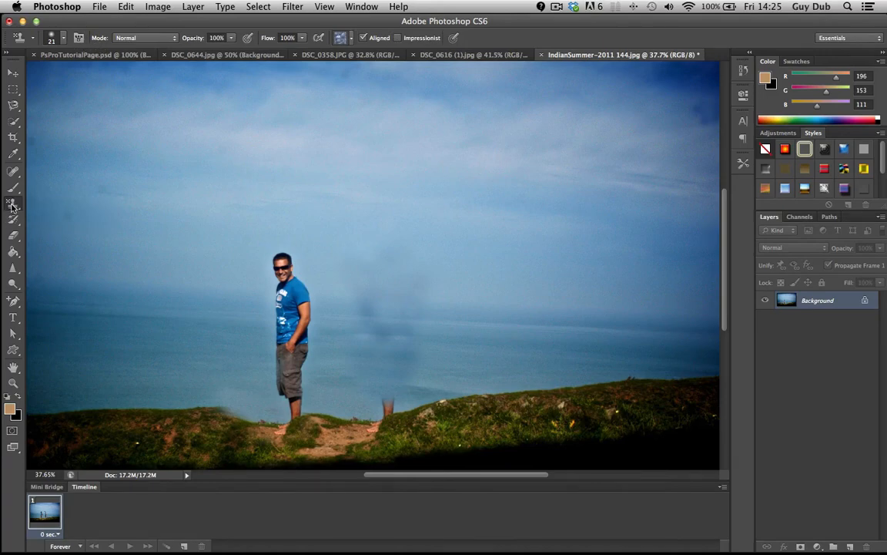
right_click(13, 205)
left_click(43, 201)
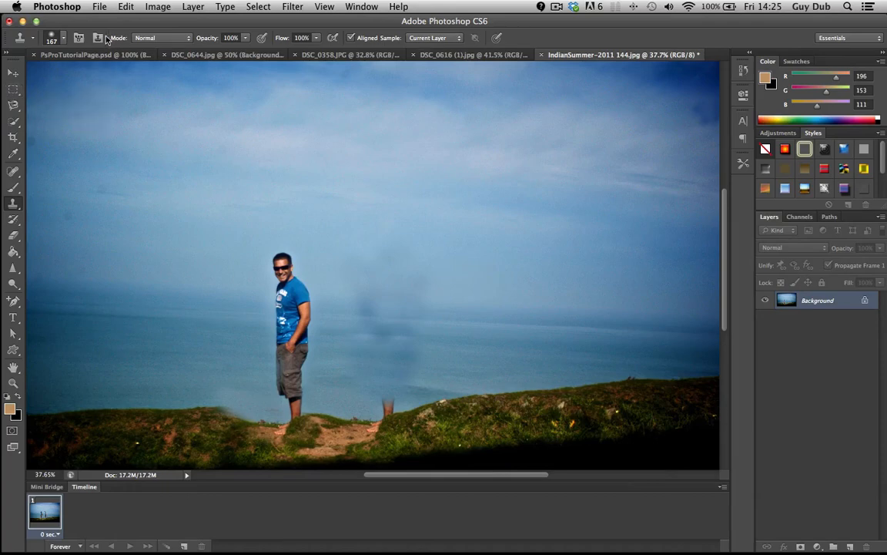
Step: Enlarge the Clone Stamp brush to 384 px and clone clear sky over the dark smudges where the original man stood
left_click(64, 40)
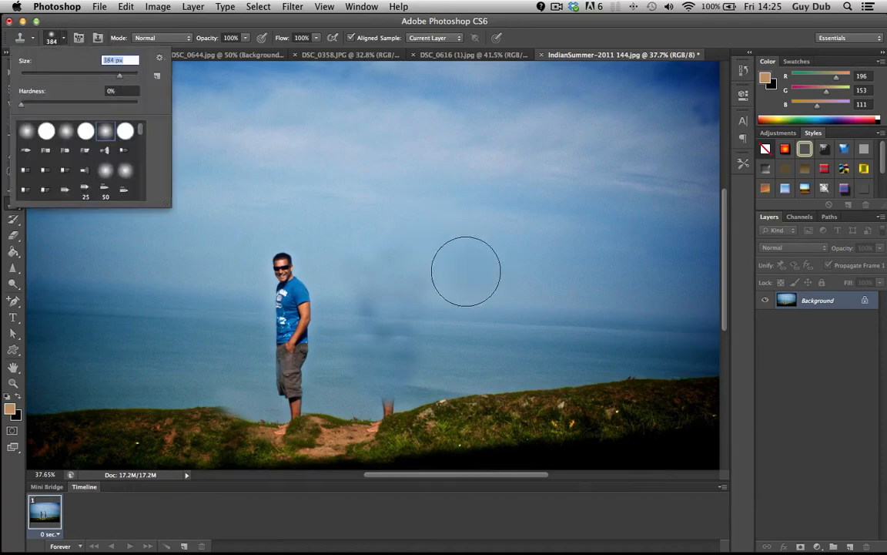
left_click(493, 246)
mouse_move(415, 250)
left_mouse_down()
mouse_move(378, 271)
mouse_move(426, 263)
mouse_move(399, 265)
left_mouse_up()
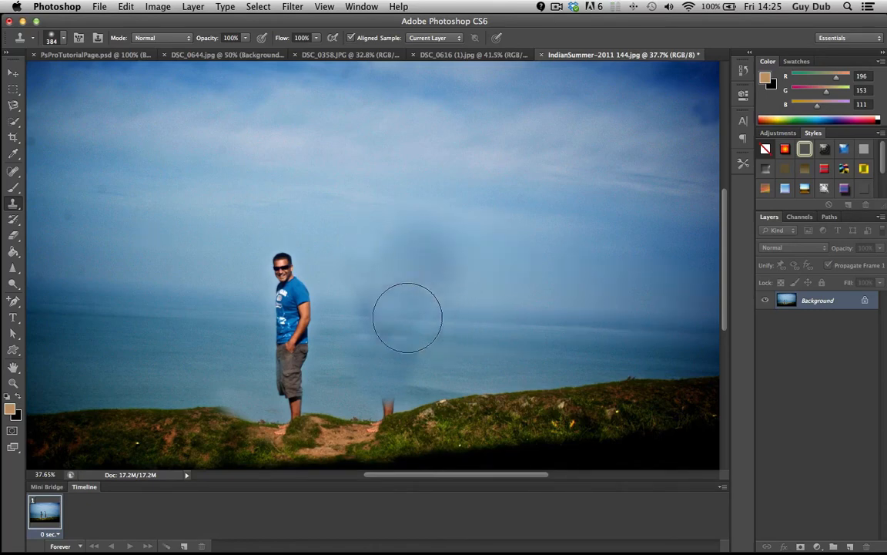
left_click(509, 344, "alt")
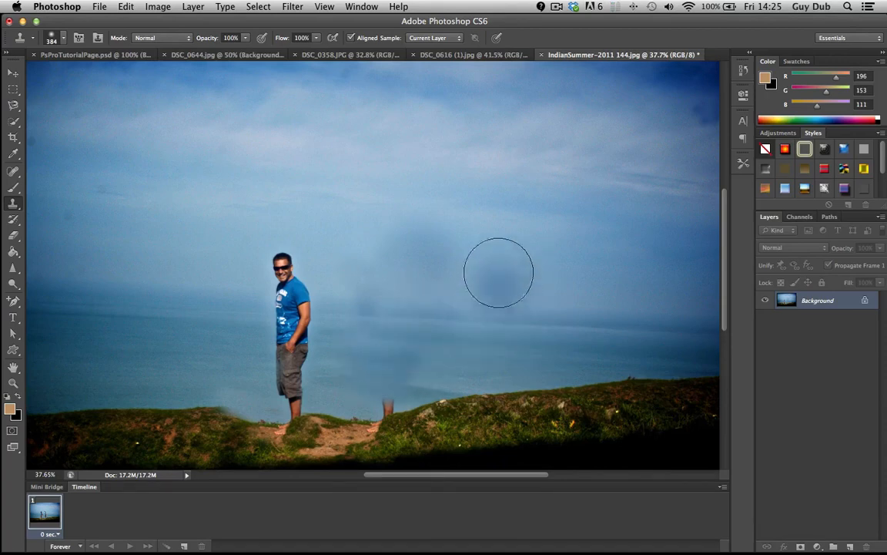
left_click(545, 249, "alt")
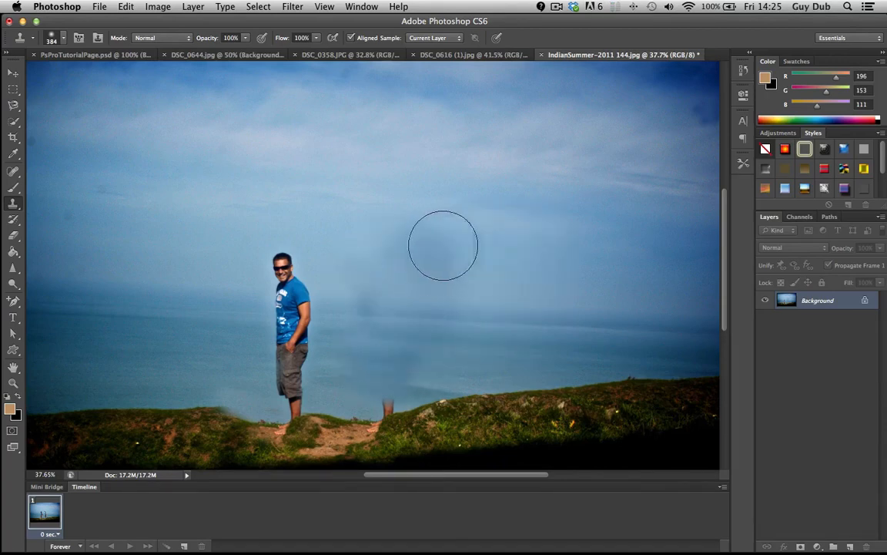
left_click_drag(444, 245, 405, 246)
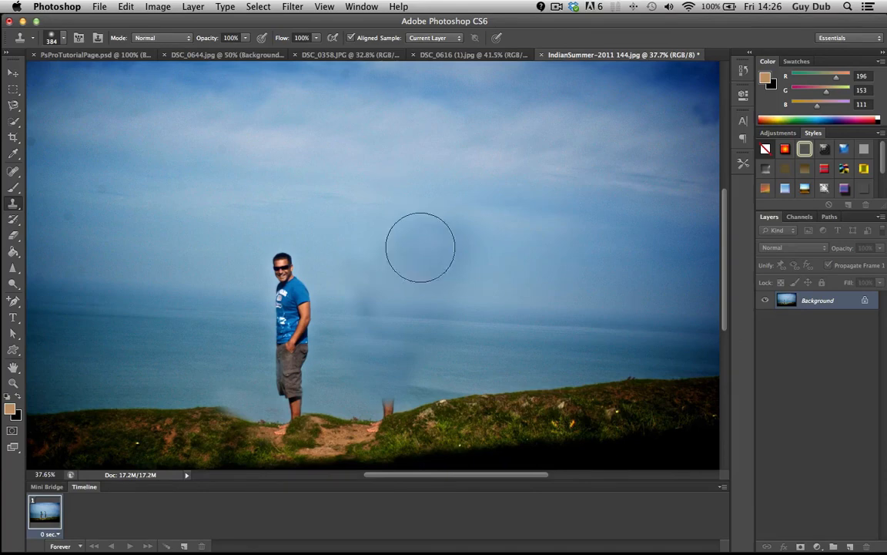
mouse_move(421, 248)
left_mouse_down()
mouse_move(452, 245)
mouse_move(460, 235)
mouse_move(429, 226)
mouse_move(456, 268)
mouse_move(368, 256)
mouse_move(491, 266)
left_mouse_up()
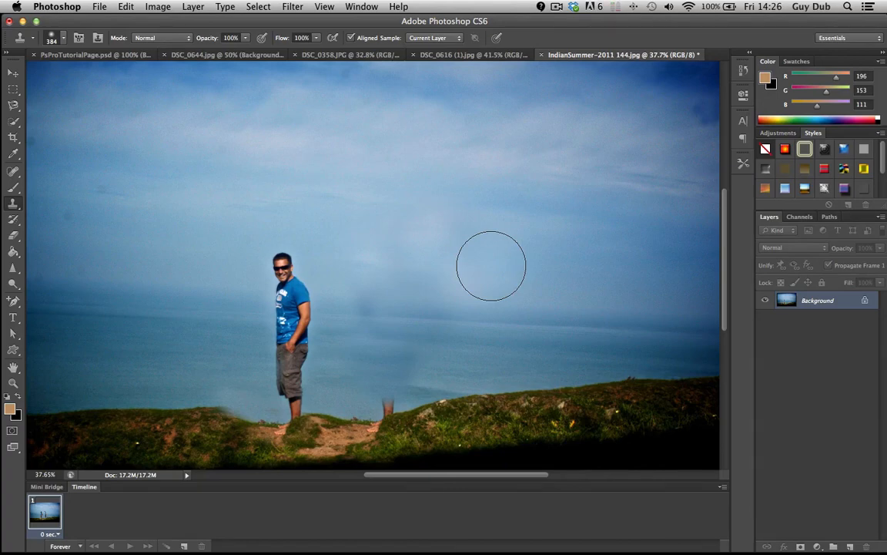
Step: Reduce the Clone Stamp brush size to 148 px for finer retouching around the leftover legs at the cliff edge
key("super+plus")
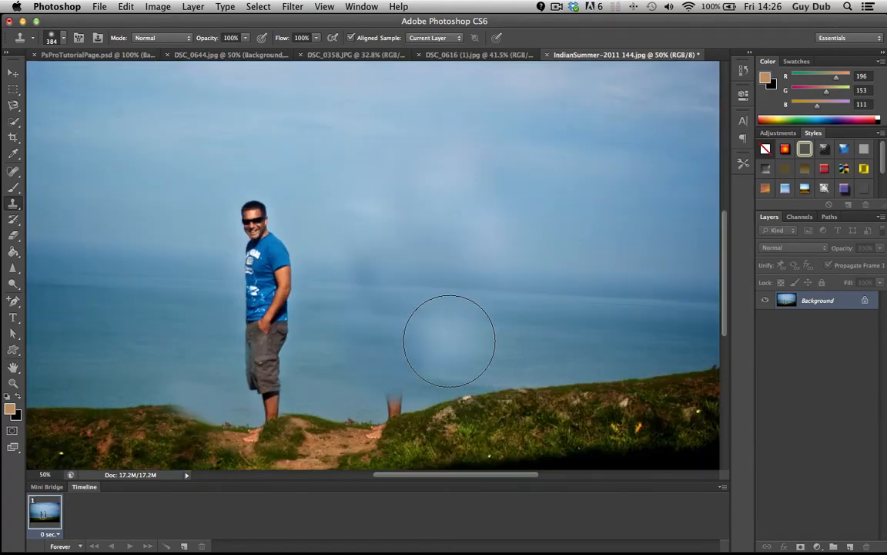
scroll(450, 340, "up", 5)
scroll(449, 340, "down", 6)
left_click(61, 36)
left_click(88, 75)
key("Return")
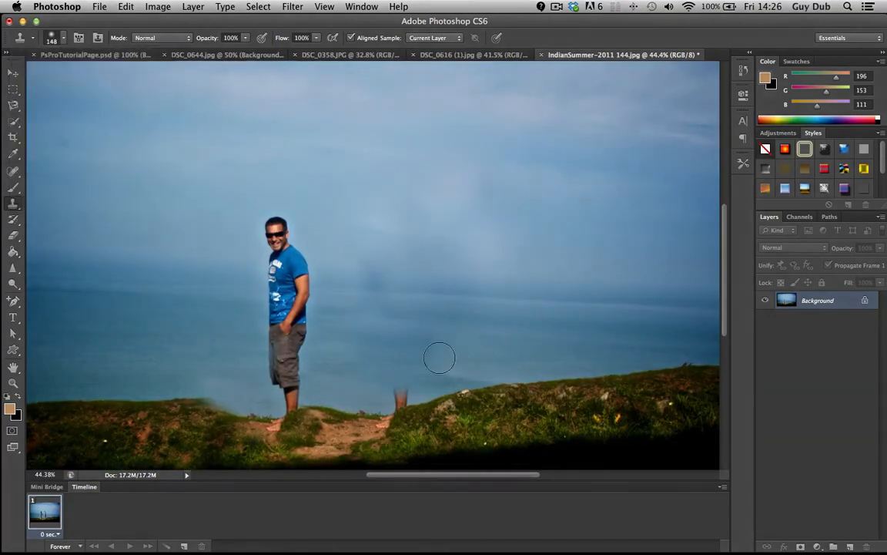